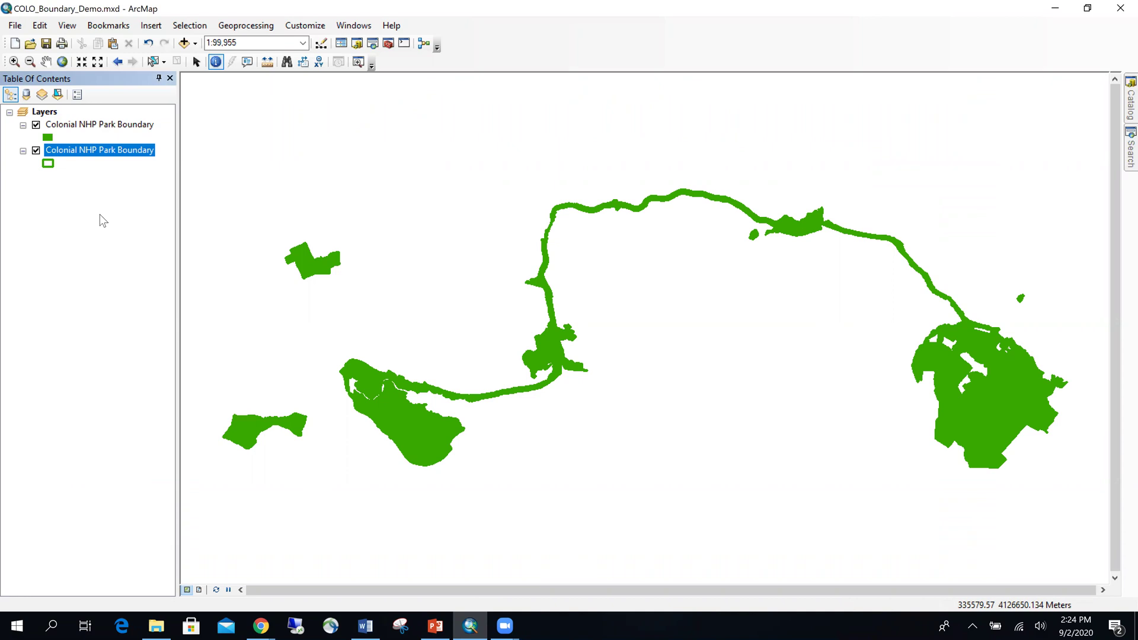
# Hide the outlined park boundary layer and identify the Jamestown Island polygon in the solid-filled layer.
pyautogui.click(87, 127)
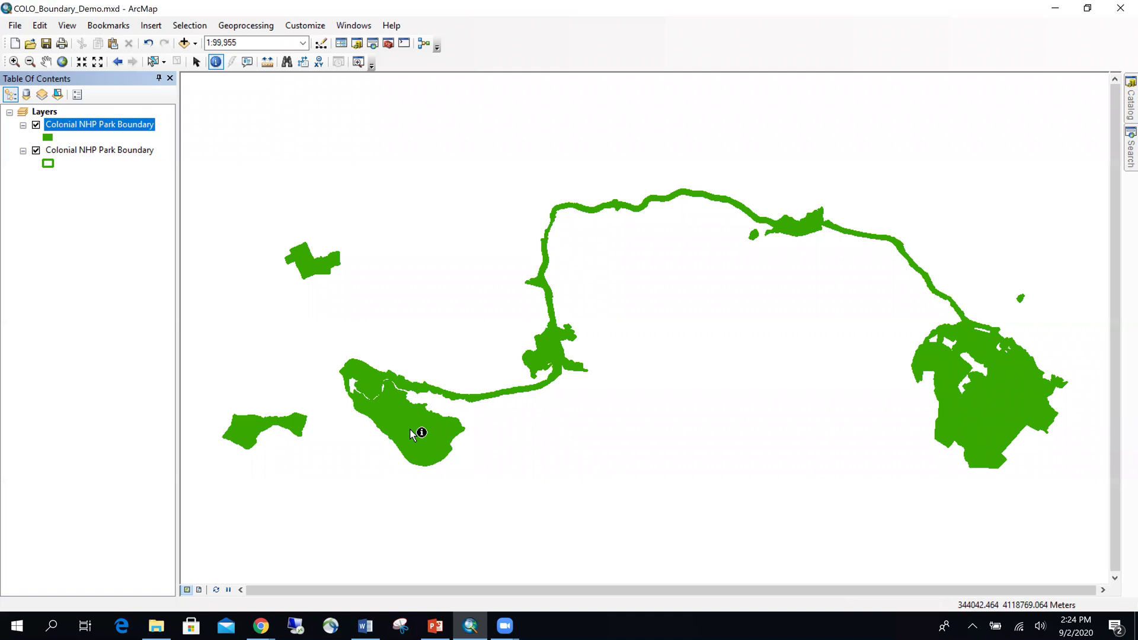
pyautogui.click(36, 150)
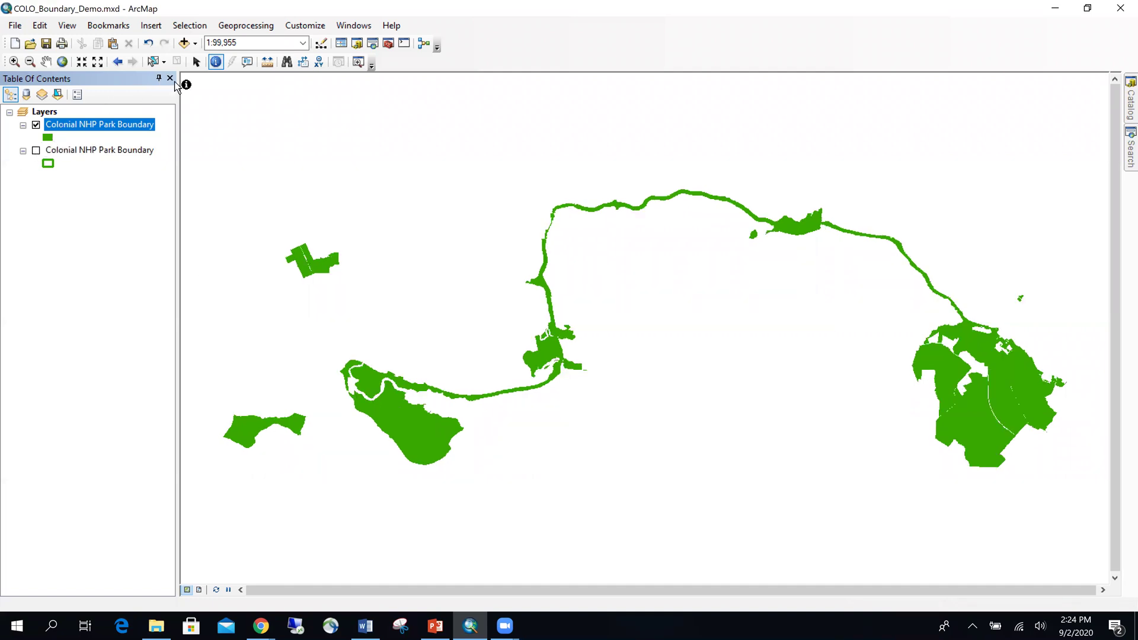
pyautogui.click(407, 416)
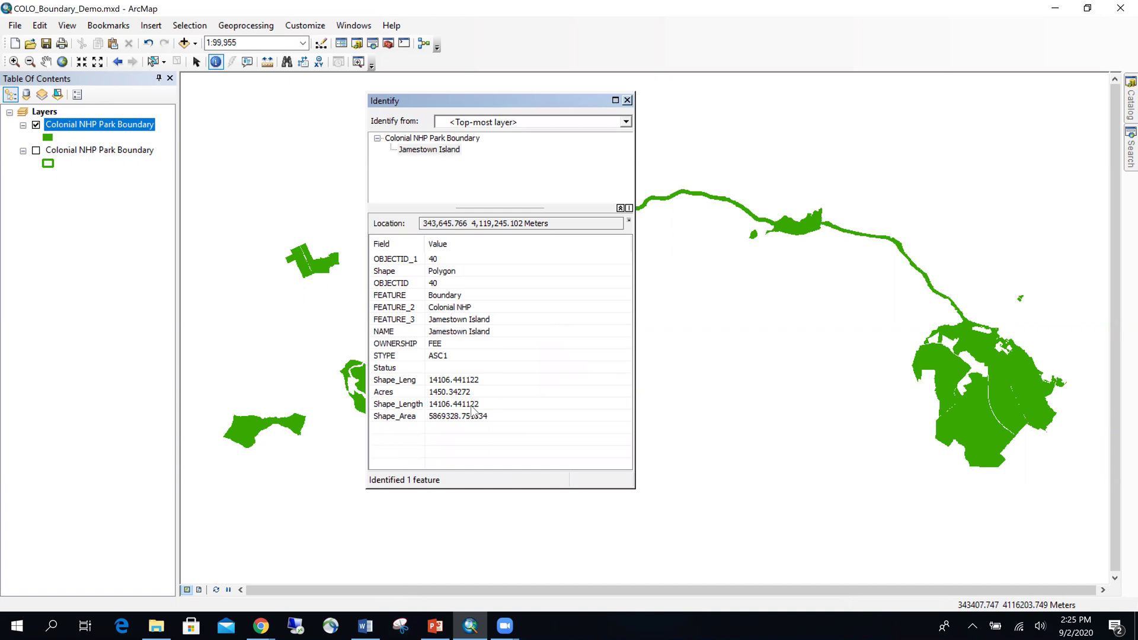
pyautogui.click(627, 100)
# Show only the outlined park boundary layer and identify its Jamestown Island polygon.
pyautogui.click(36, 125)
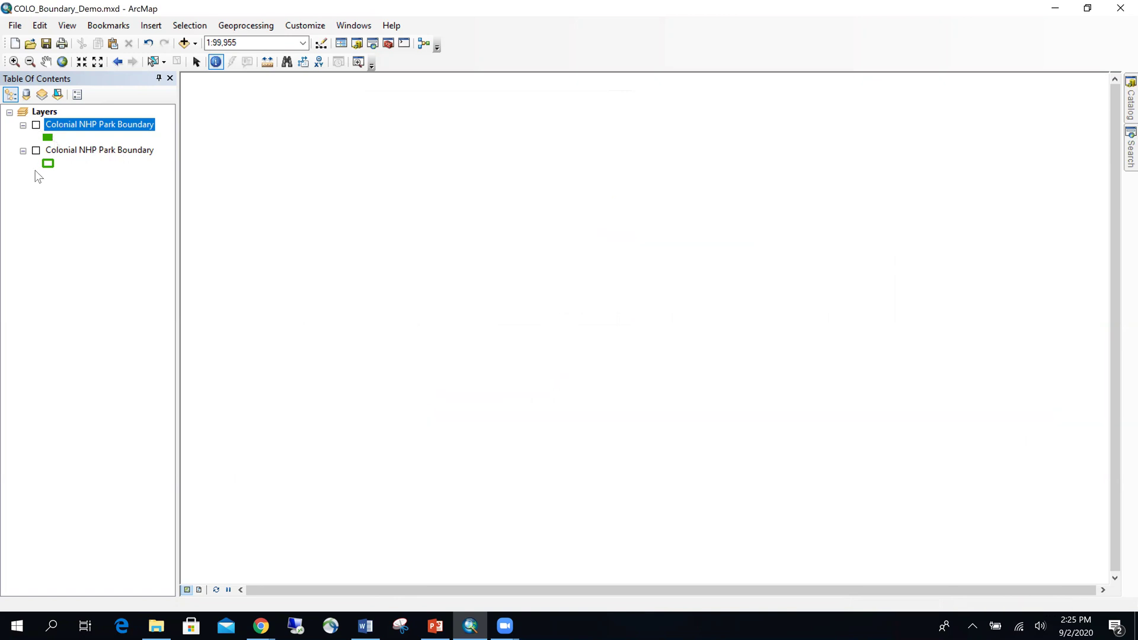
pyautogui.click(36, 150)
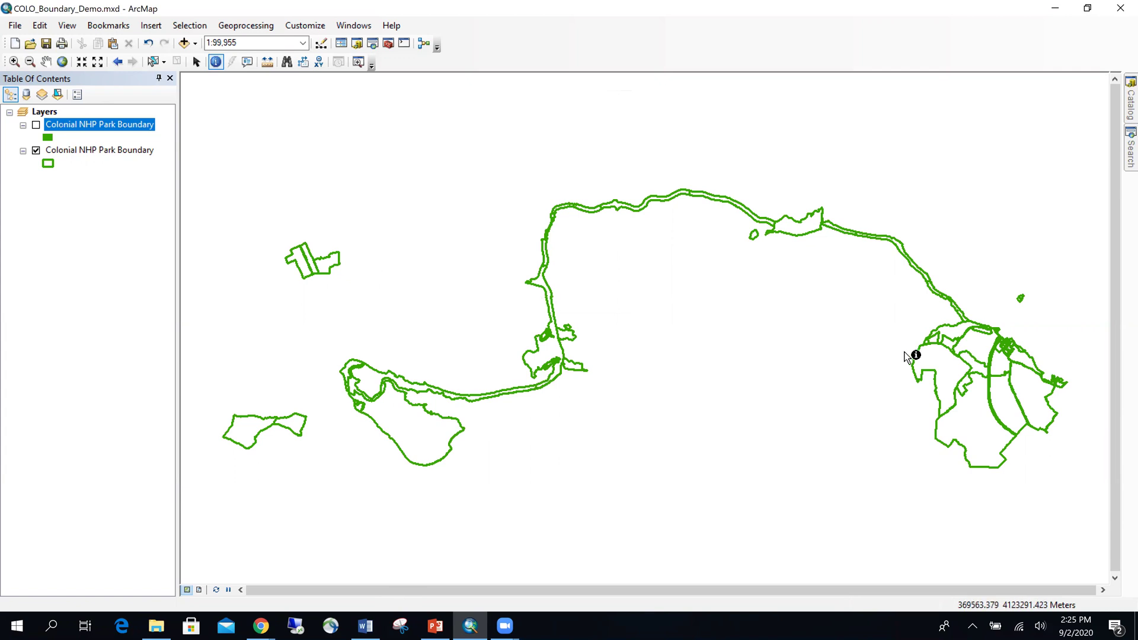
pyautogui.click(409, 422)
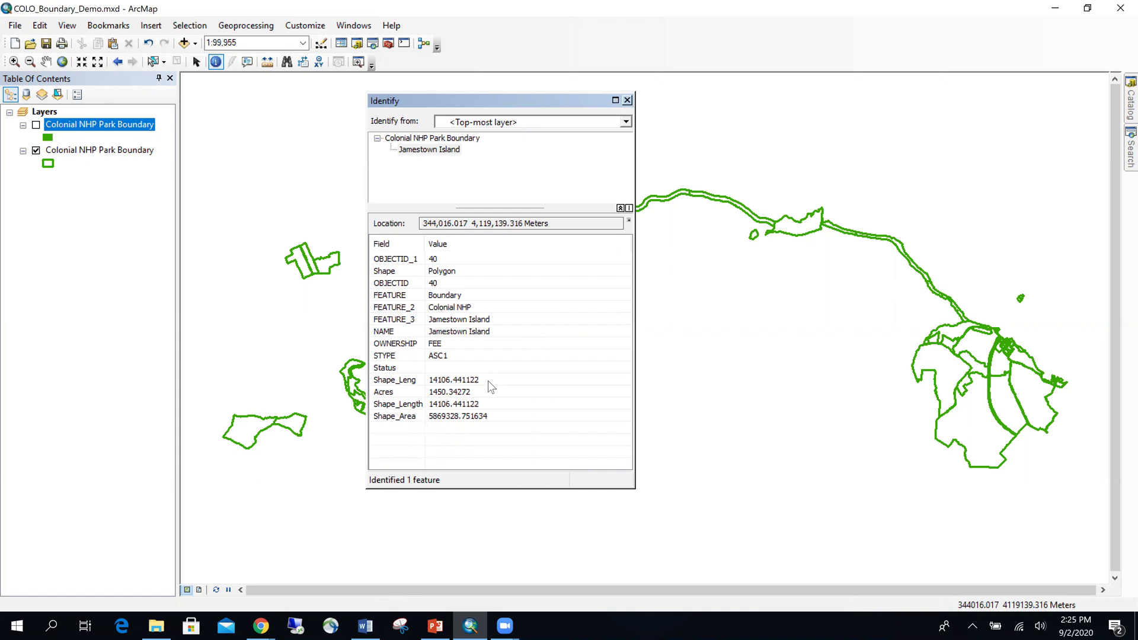
pyautogui.click(628, 100)
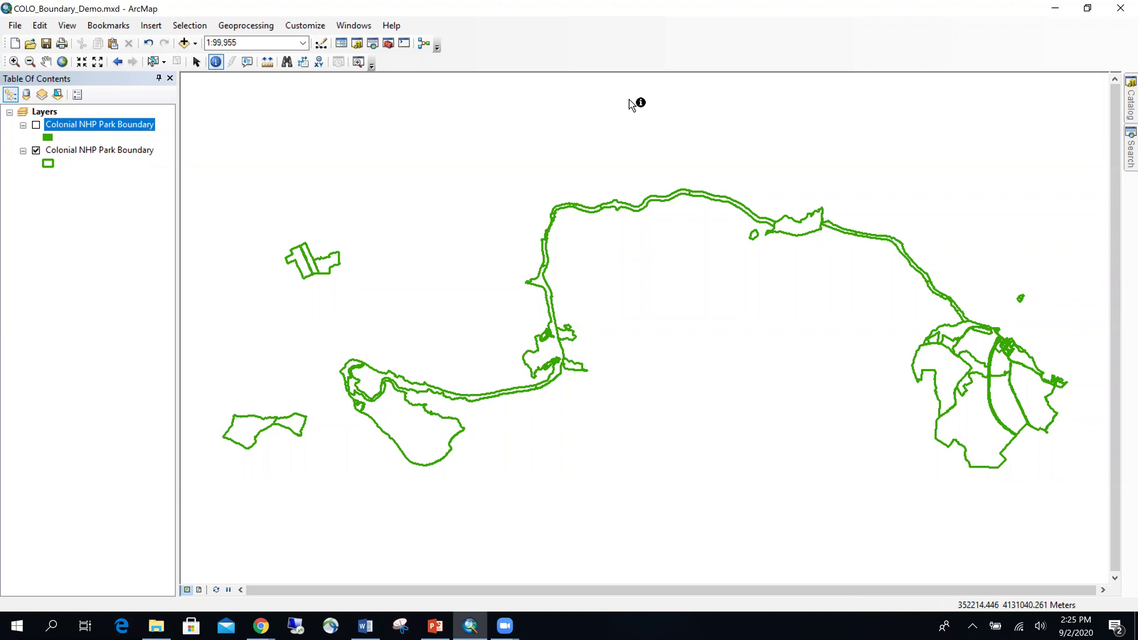
pyautogui.click(409, 431)
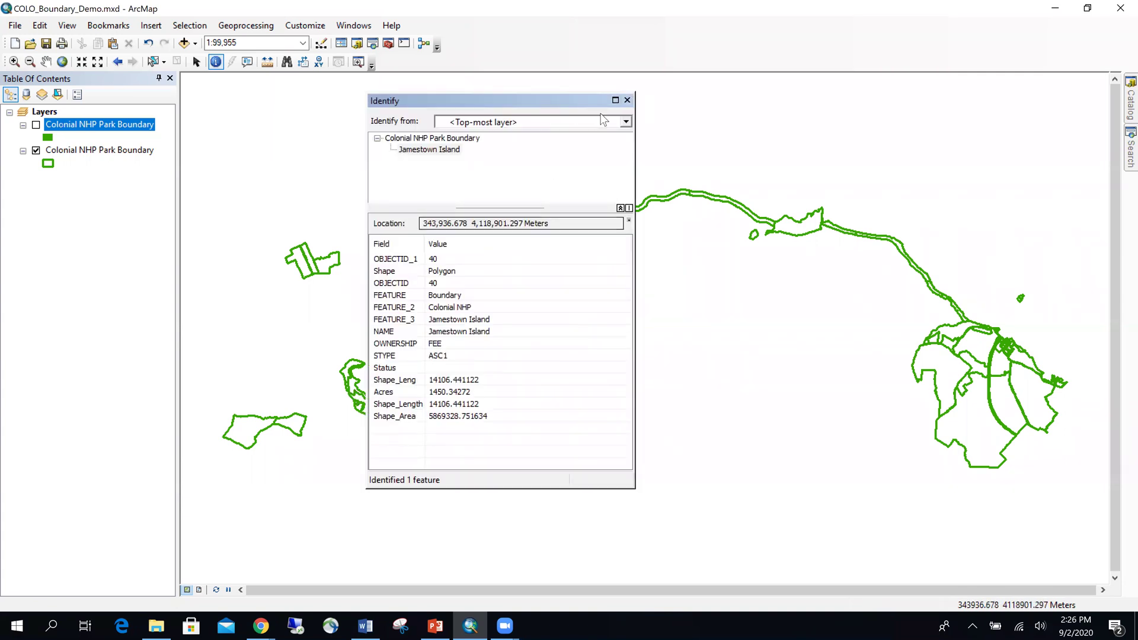
pyautogui.click(628, 101)
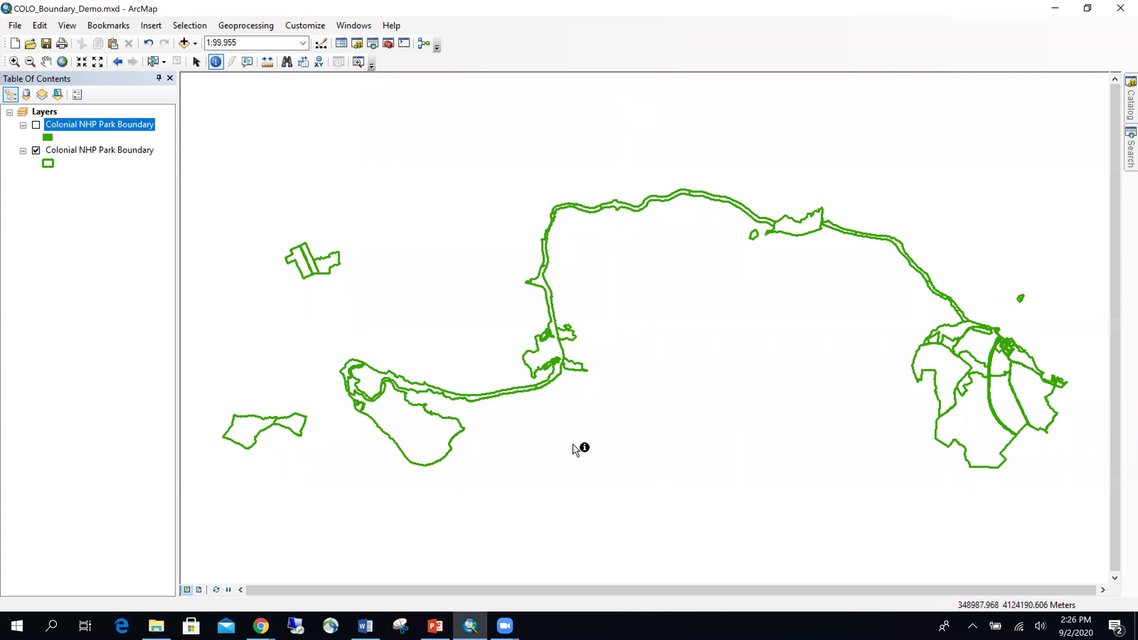
# Remove the solid-filled Colonial NHP Park Boundary layer and save the map document as COLO_Boundary_In_Demo.mxd.
pyautogui.rightClick(100, 124)
pyautogui.click(130, 148)
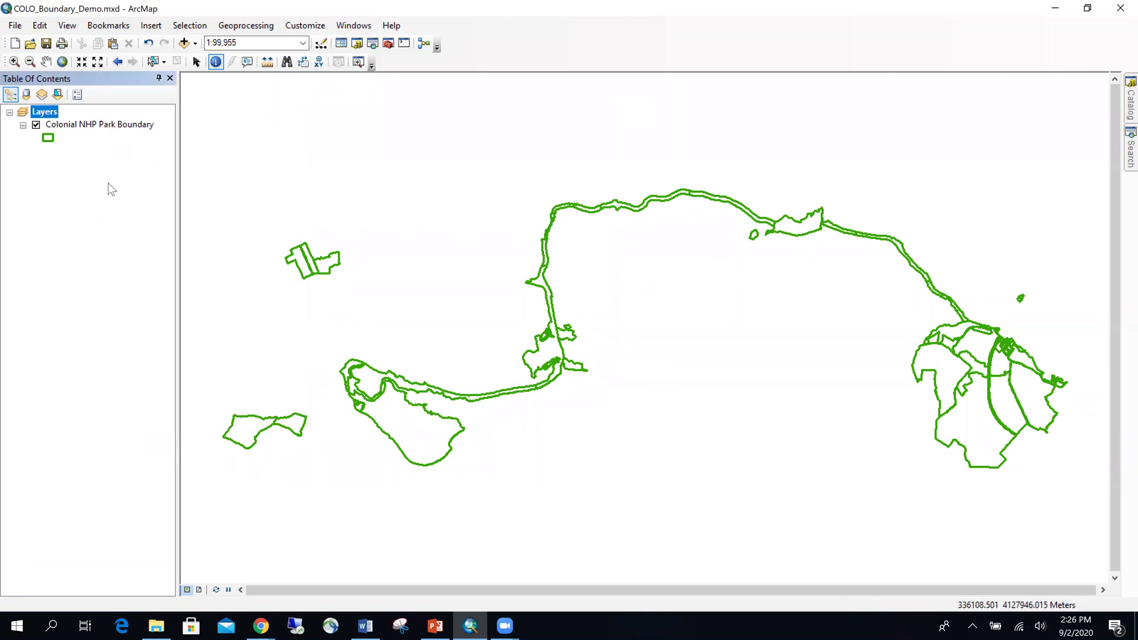
pyautogui.click(14, 26)
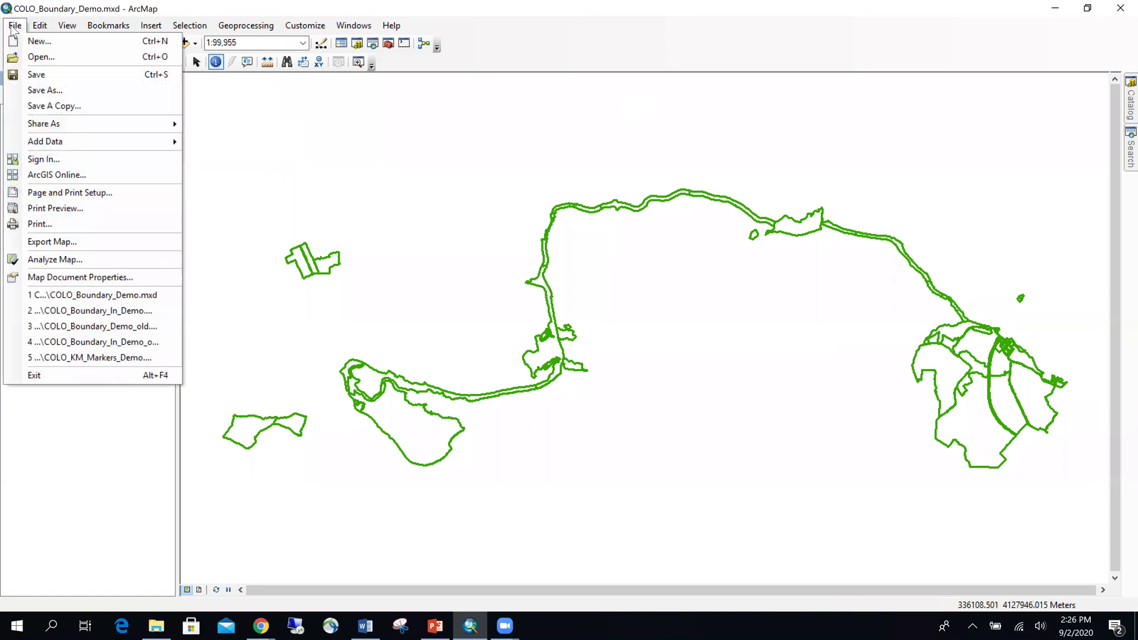
pyautogui.click(42, 91)
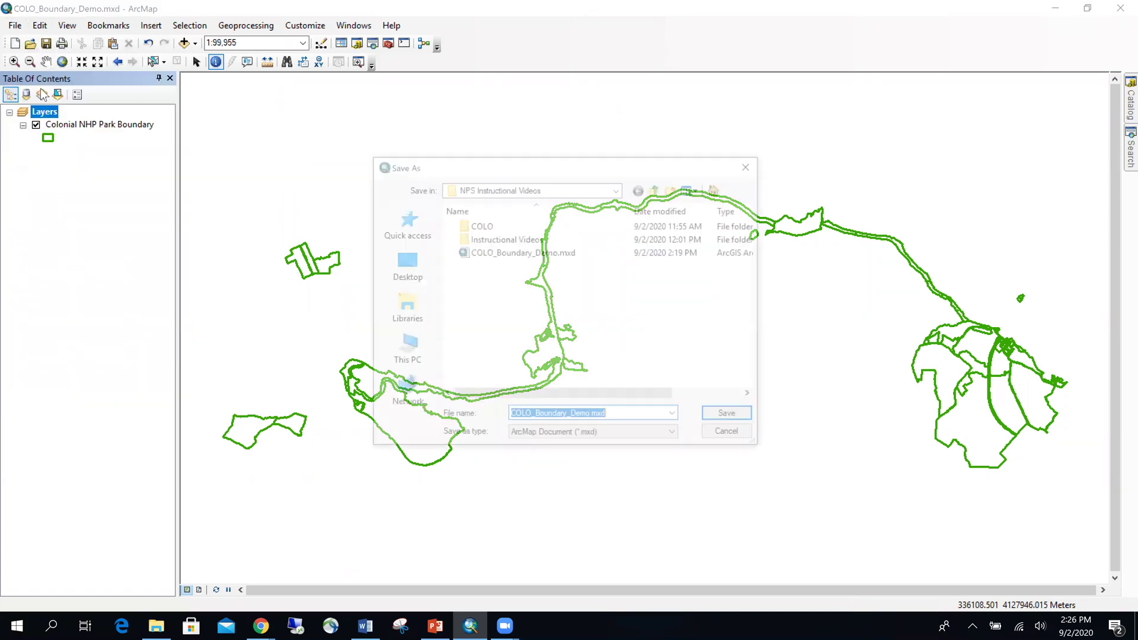
pyautogui.click(570, 417)
pyautogui.write('_In')
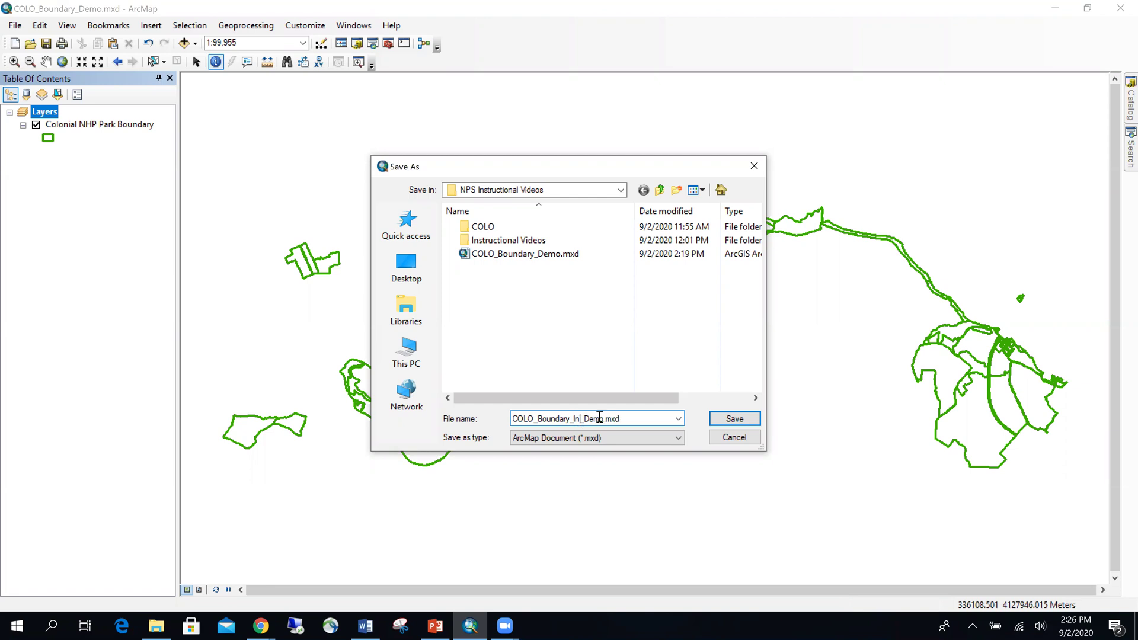
pyautogui.click(733, 419)
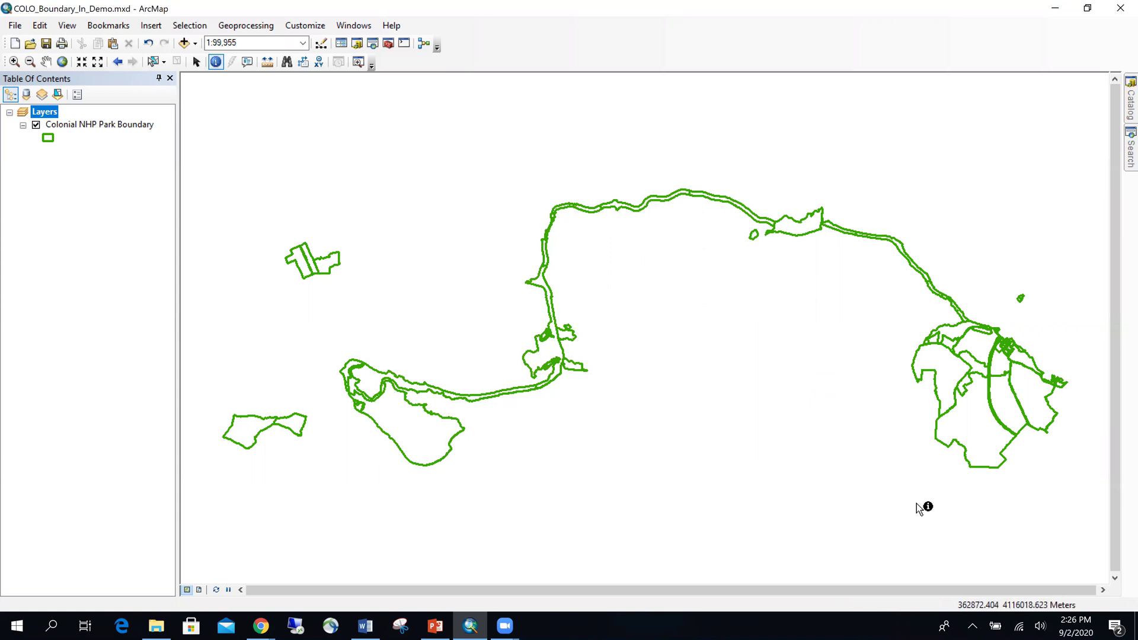
# Open the attribute table of the Colonial NHP Park Boundary layer.
pyautogui.click(115, 126)
pyautogui.rightClick(115, 127)
pyautogui.click(167, 174)
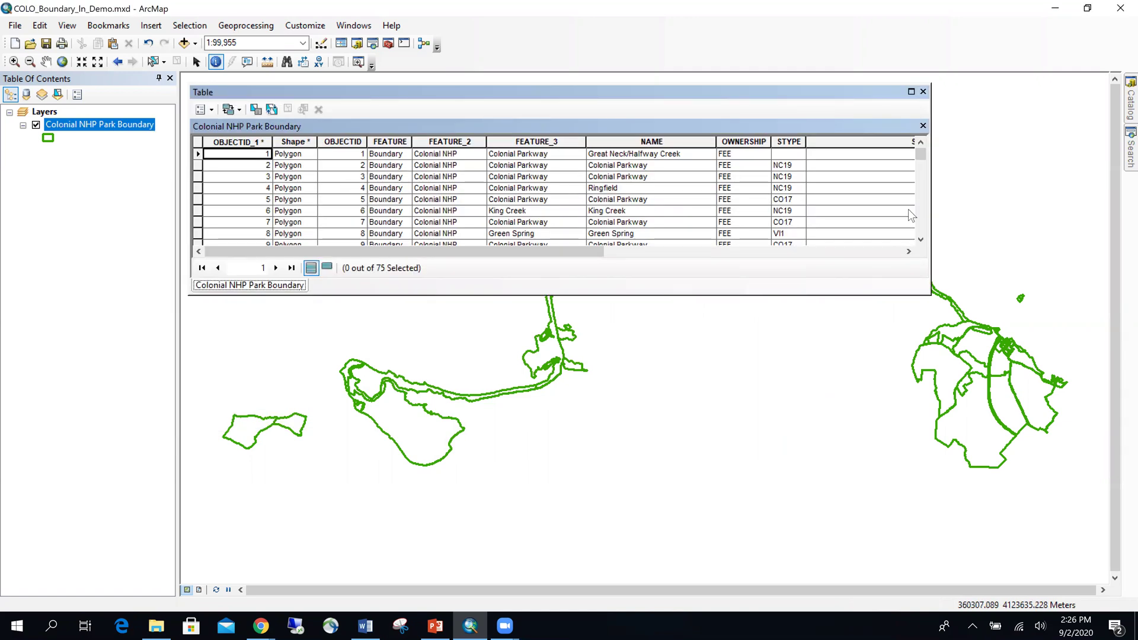
# Hide the layer's OBJECTID, FEATURE, FEATURE_2, FEATURE_3, OWNERSHIP, STYPE, Status and Shape_Leng fields.
pyautogui.rightClick(102, 125)
pyautogui.click(168, 421)
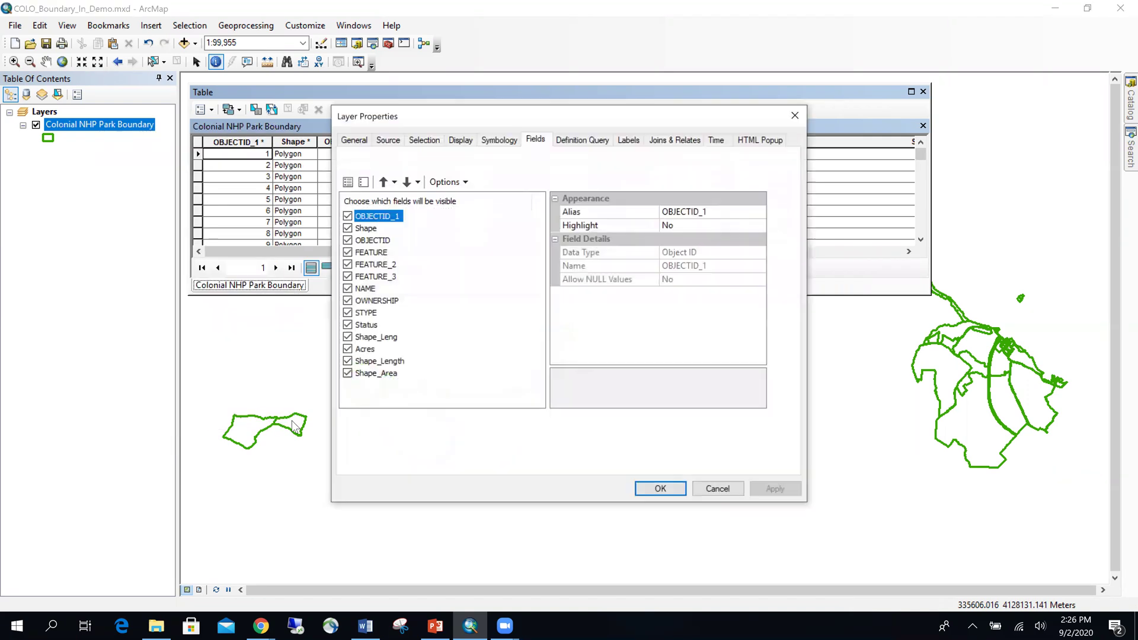
pyautogui.moveTo(599, 119); pyautogui.dragTo(605, 121)
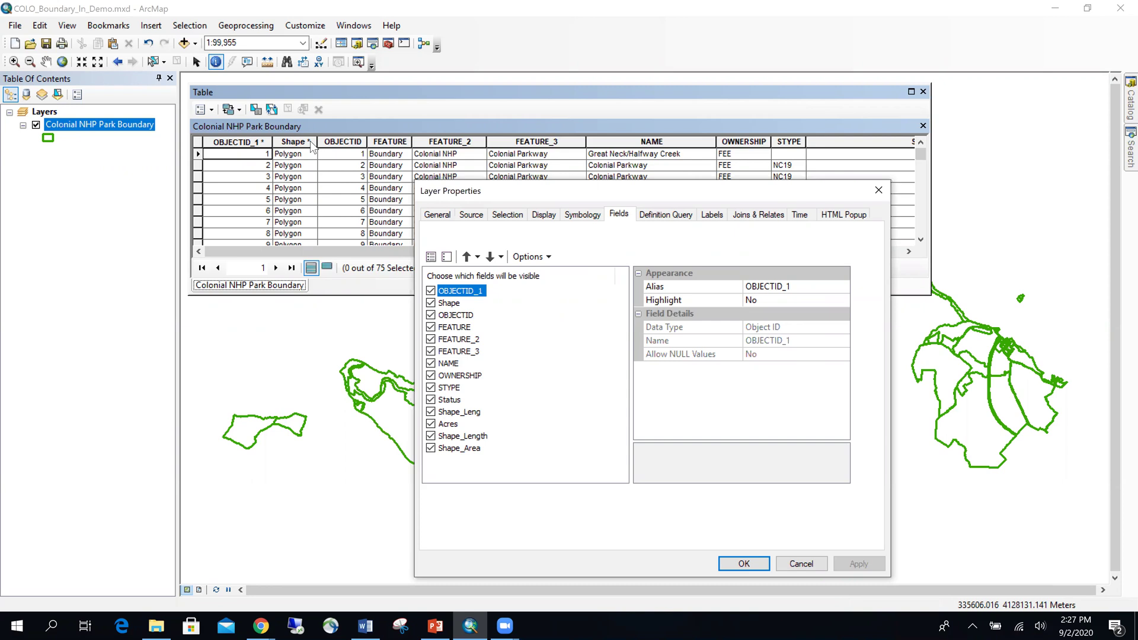
pyautogui.click(431, 315)
pyautogui.click(431, 327)
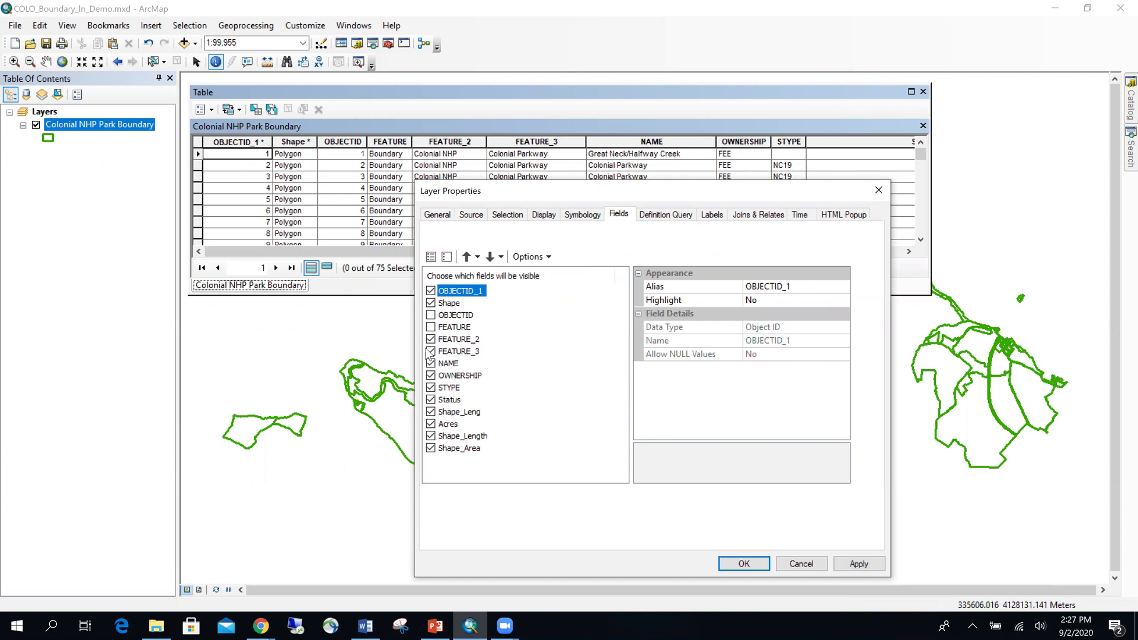
pyautogui.click(431, 339)
pyautogui.click(431, 351)
pyautogui.click(431, 375)
pyautogui.click(431, 387)
pyautogui.click(431, 400)
pyautogui.click(431, 412)
pyautogui.click(859, 563)
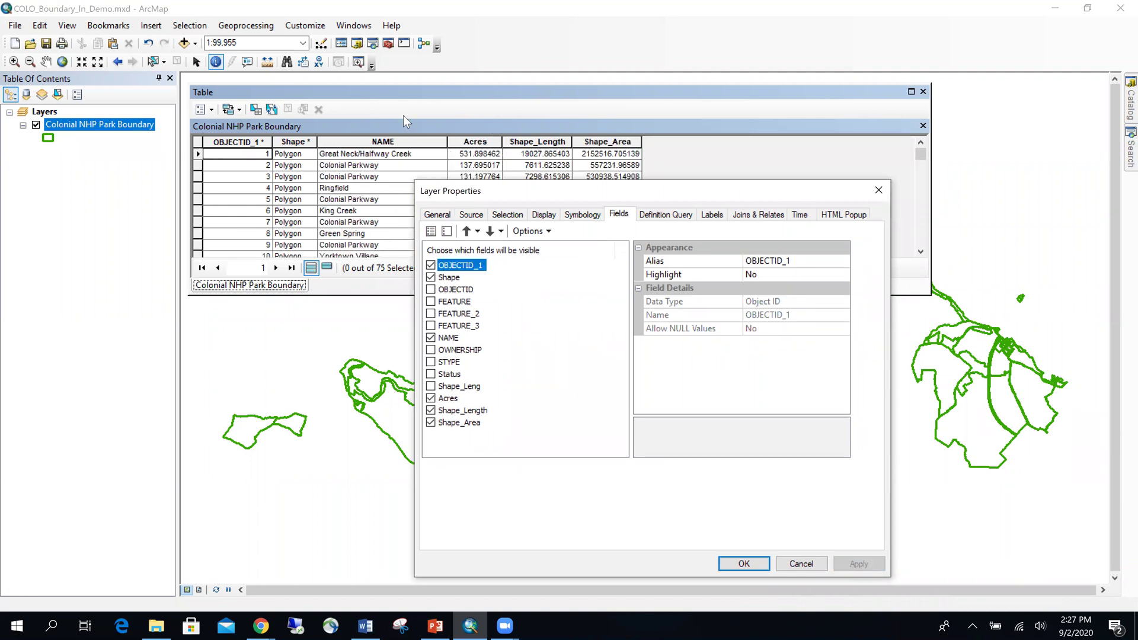
# Set the alias of the layer's NAME field to "Name" and close the attribute table.
pyautogui.moveTo(569, 191); pyautogui.dragTo(597, 303)
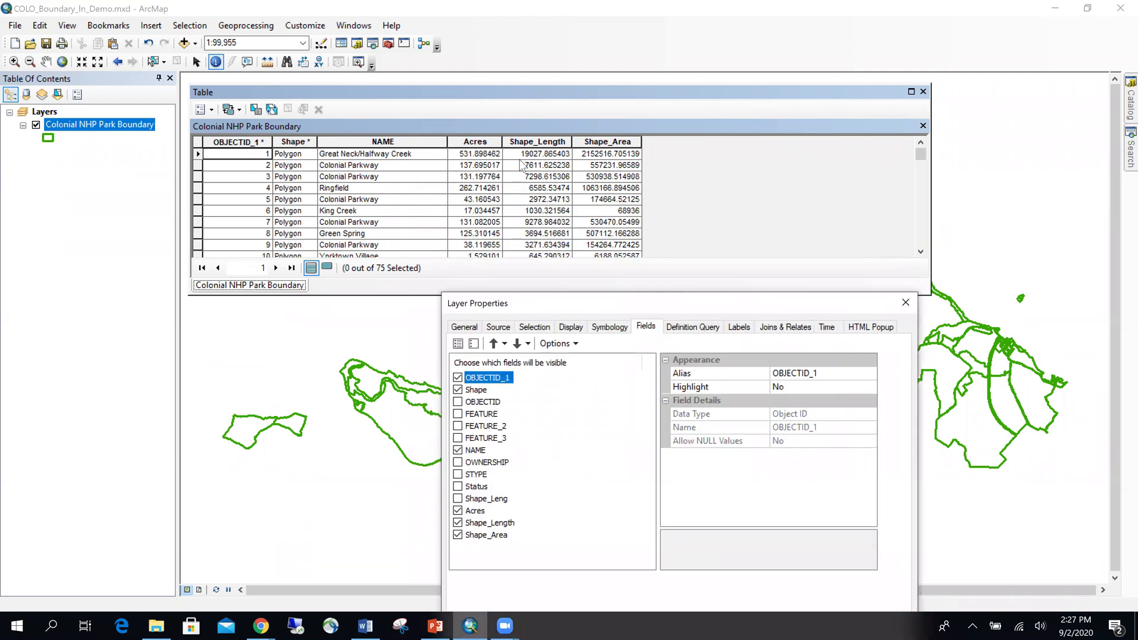
pyautogui.moveTo(590, 303); pyautogui.dragTo(503, 117)
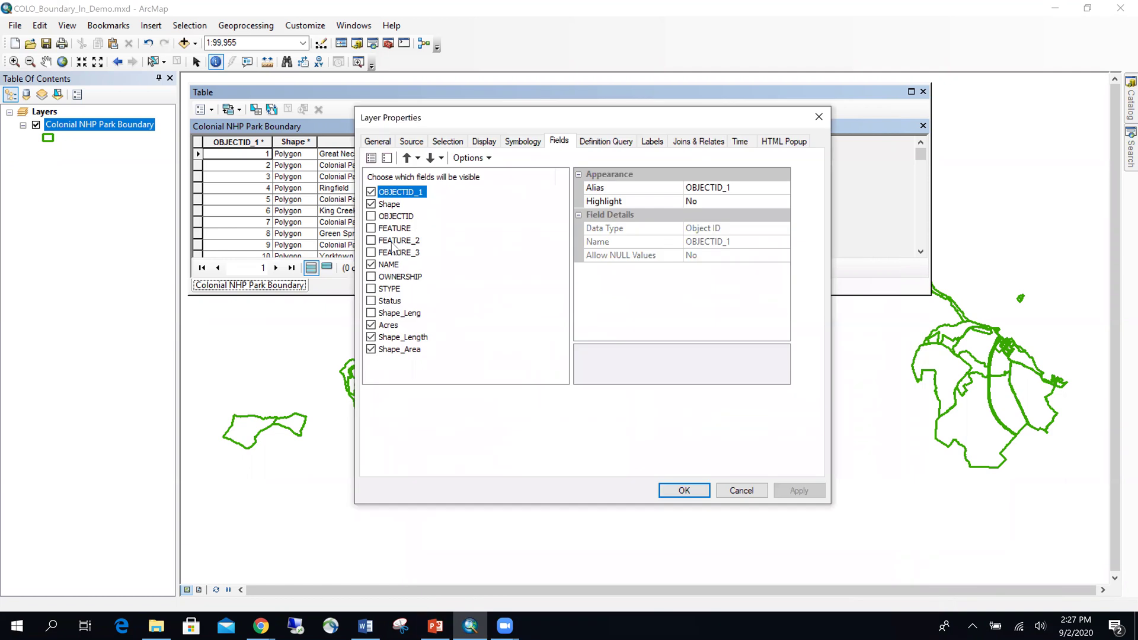
pyautogui.click(388, 264)
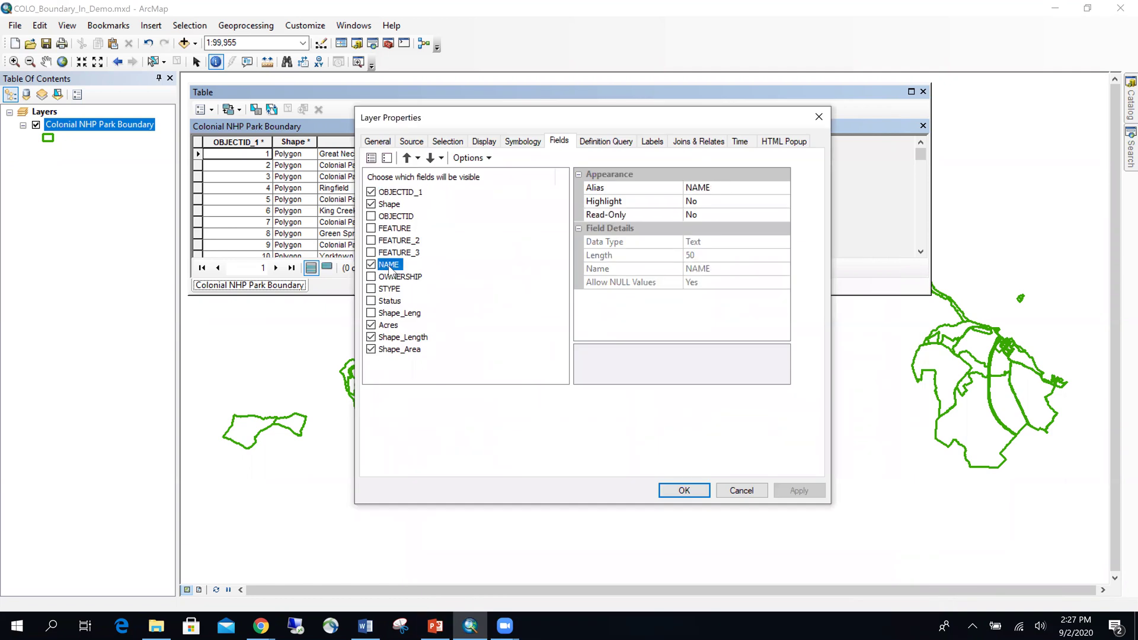
pyautogui.click(717, 187)
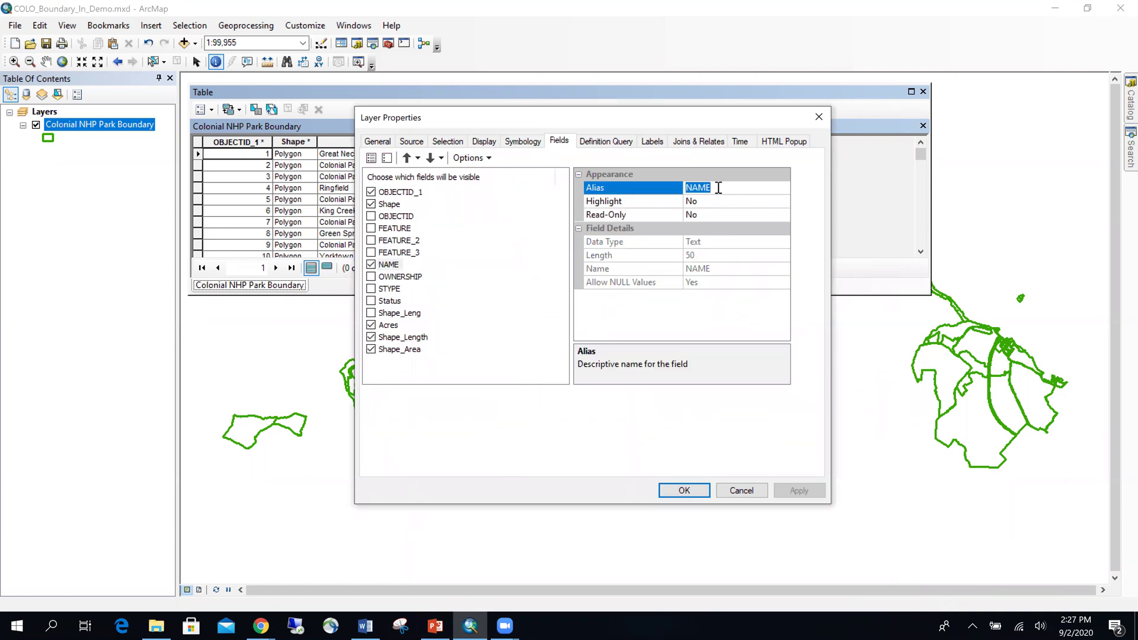
pyautogui.write('Name')
pyautogui.click(683, 491)
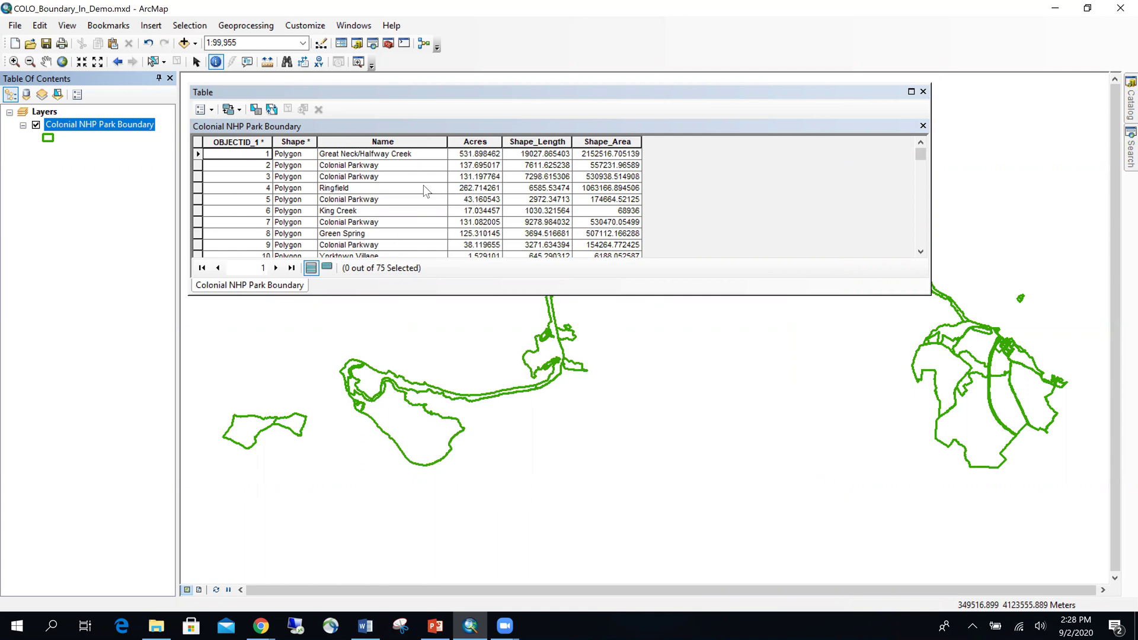
pyautogui.click(923, 91)
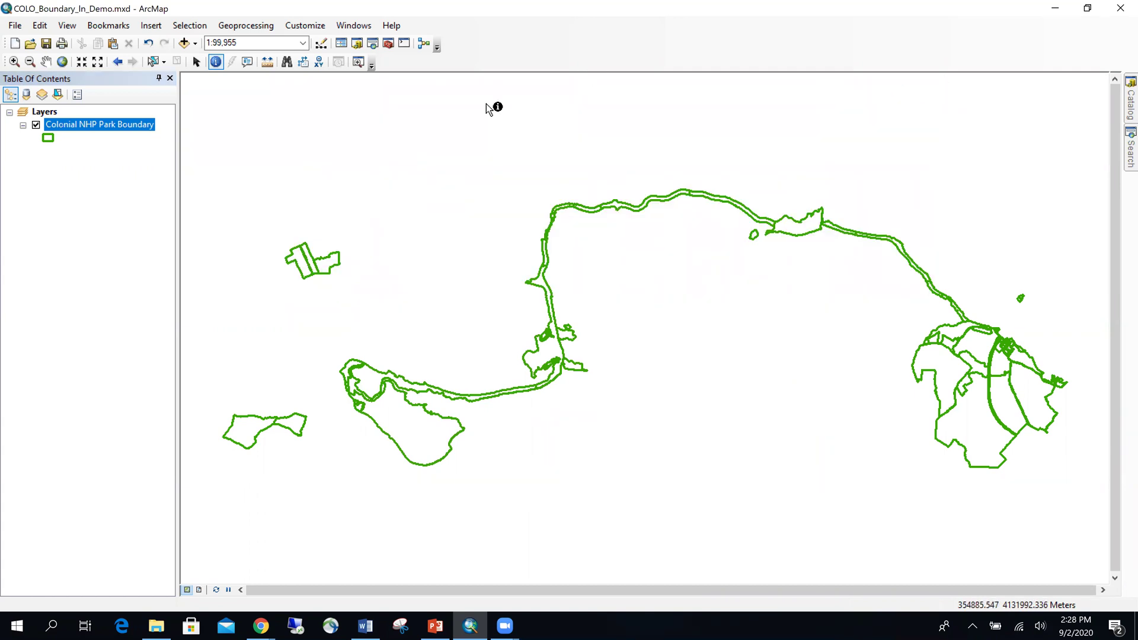
# Set the map document's title to "Colonial NHP Park Boundary", copied from its summary.
pyautogui.click(12, 27)
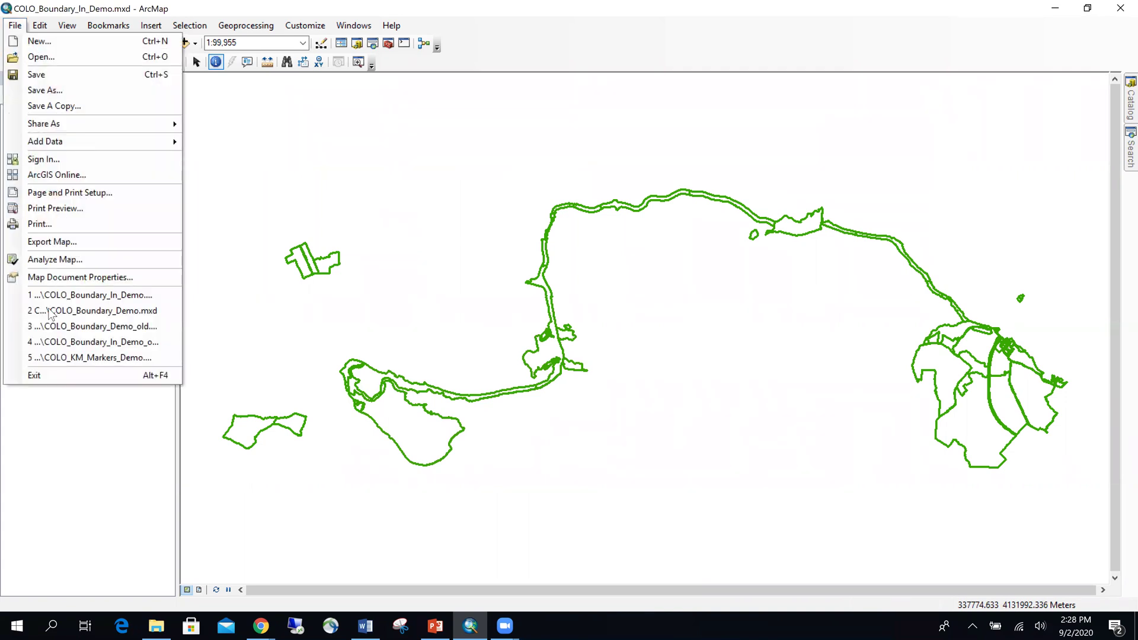
pyautogui.click(54, 278)
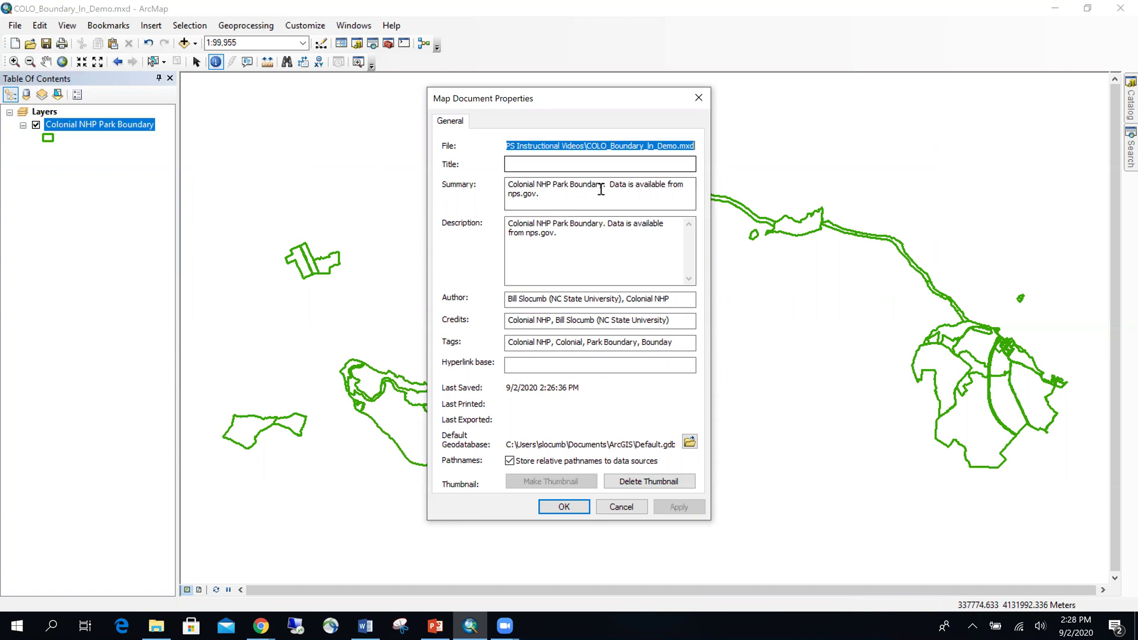
pyautogui.moveTo(602, 183); pyautogui.dragTo(506, 185)
pyautogui.hotkey('ctrl', 'c')
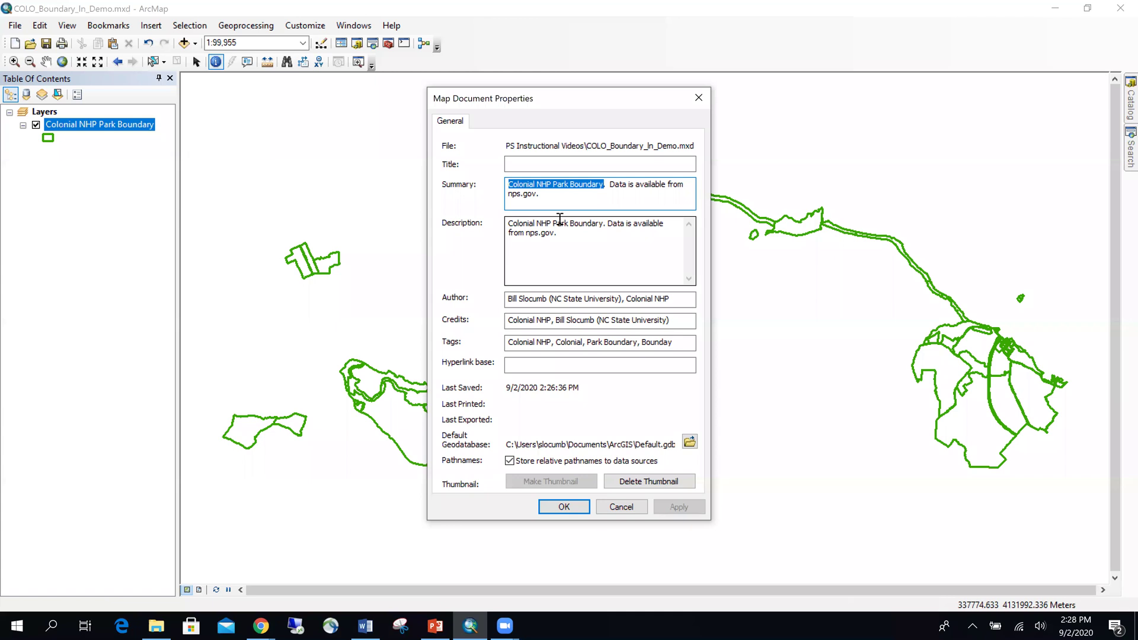
pyautogui.click(570, 167)
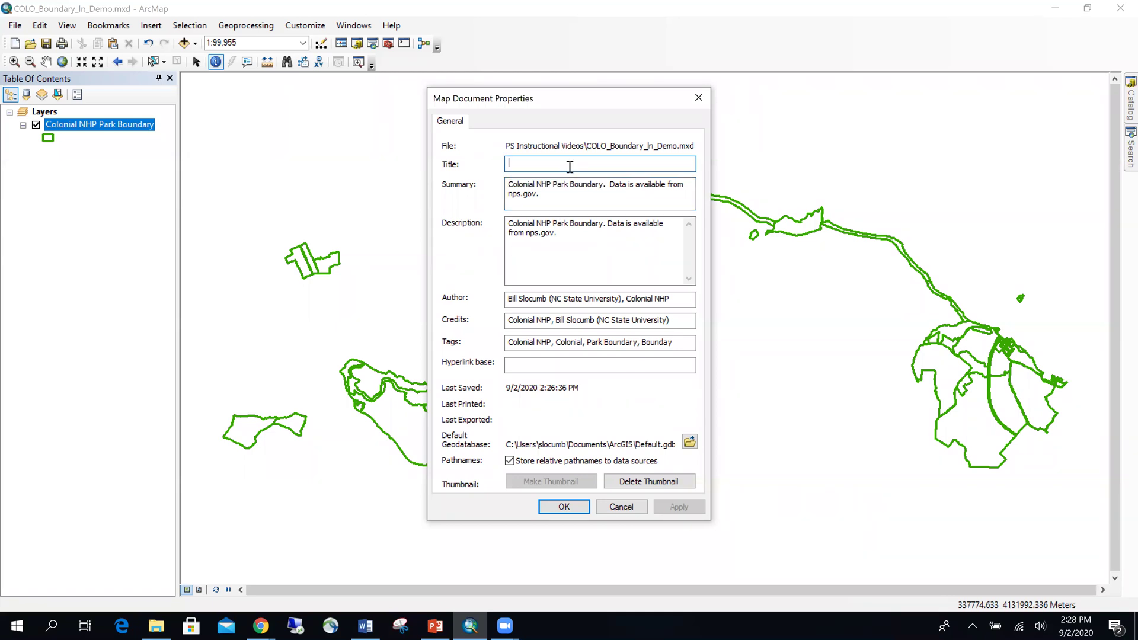
pyautogui.hotkey('ctrl', 'v')
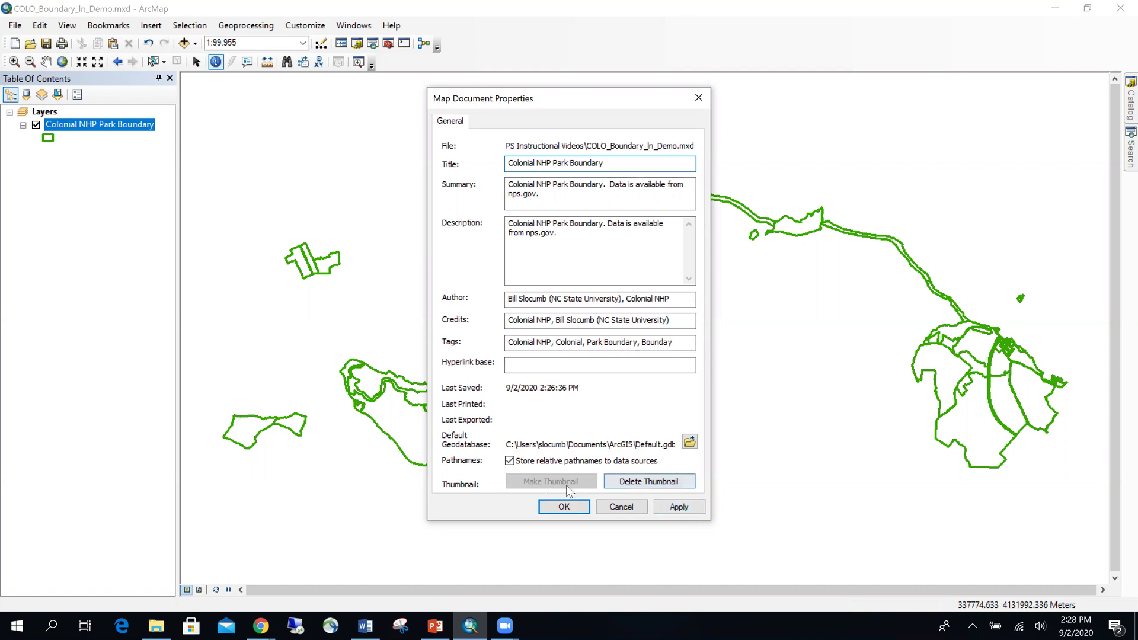
# Replace the map document's thumbnail with a newly made one and apply the document properties.
pyautogui.click(628, 482)
pyautogui.click(551, 481)
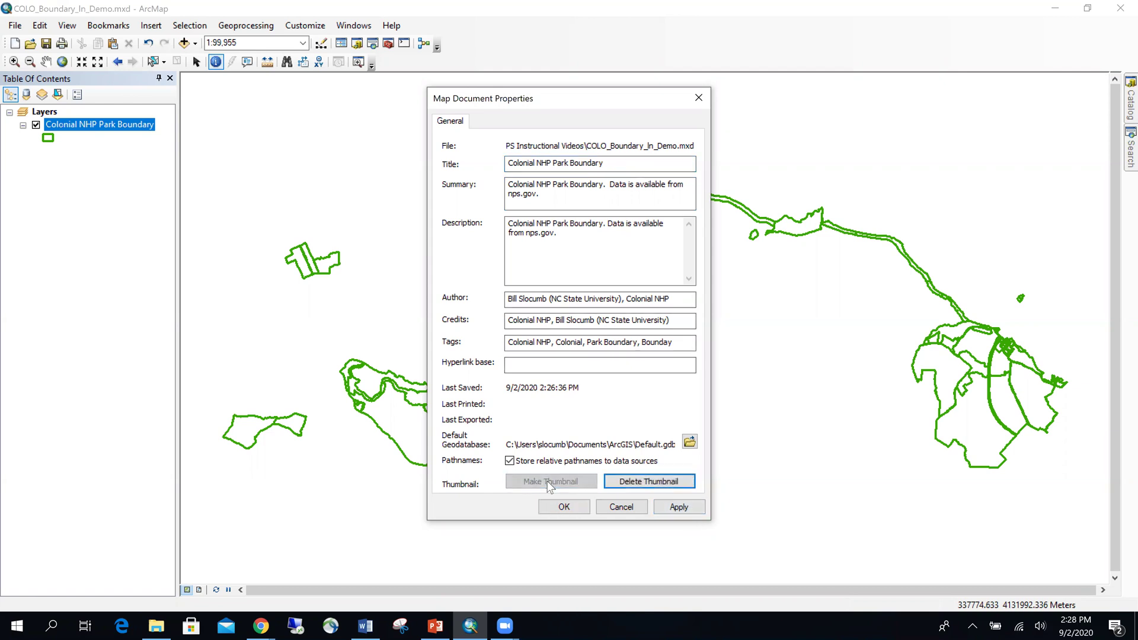
pyautogui.click(677, 507)
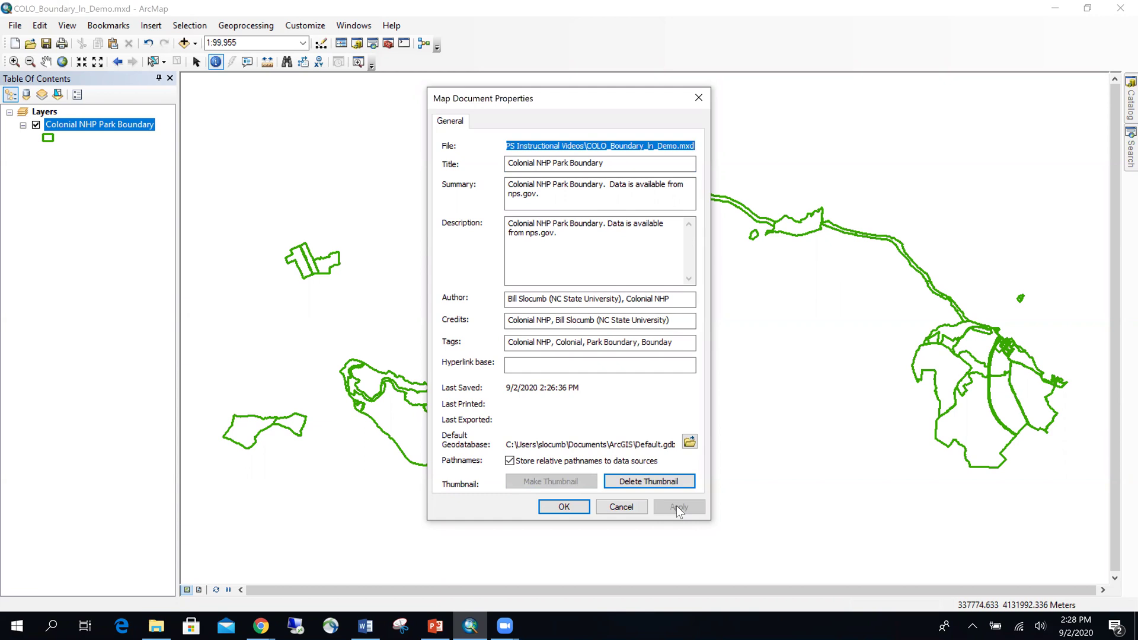
pyautogui.click(560, 509)
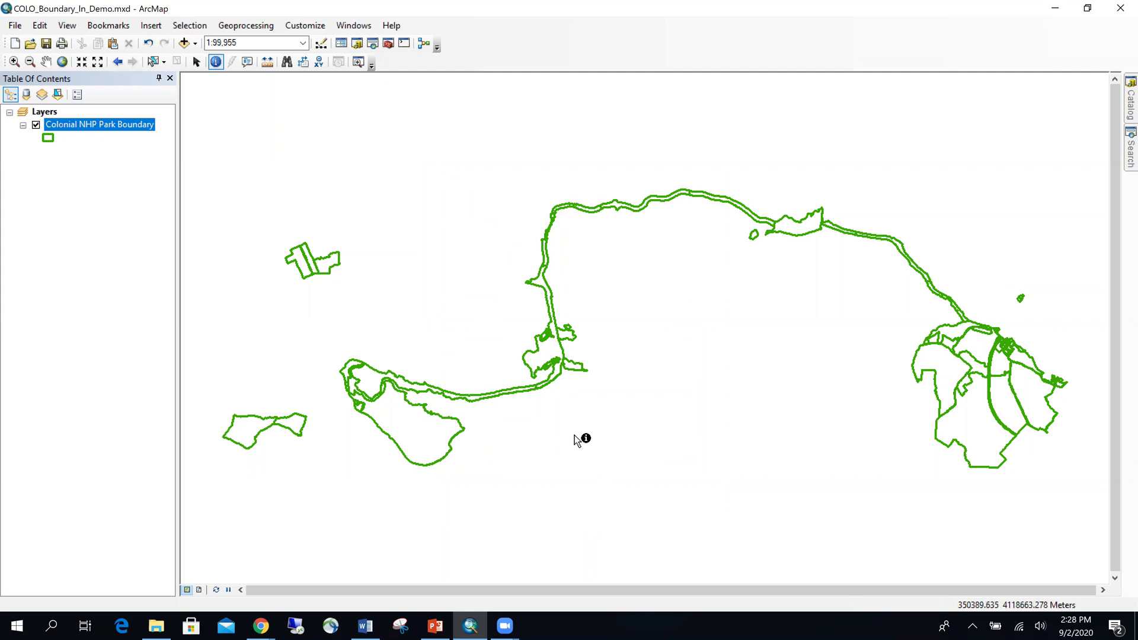
# Sign in to ArcGIS Online through the nps organization URL using the National Park Service login, and check the signed-in account.
pyautogui.click(8, 27)
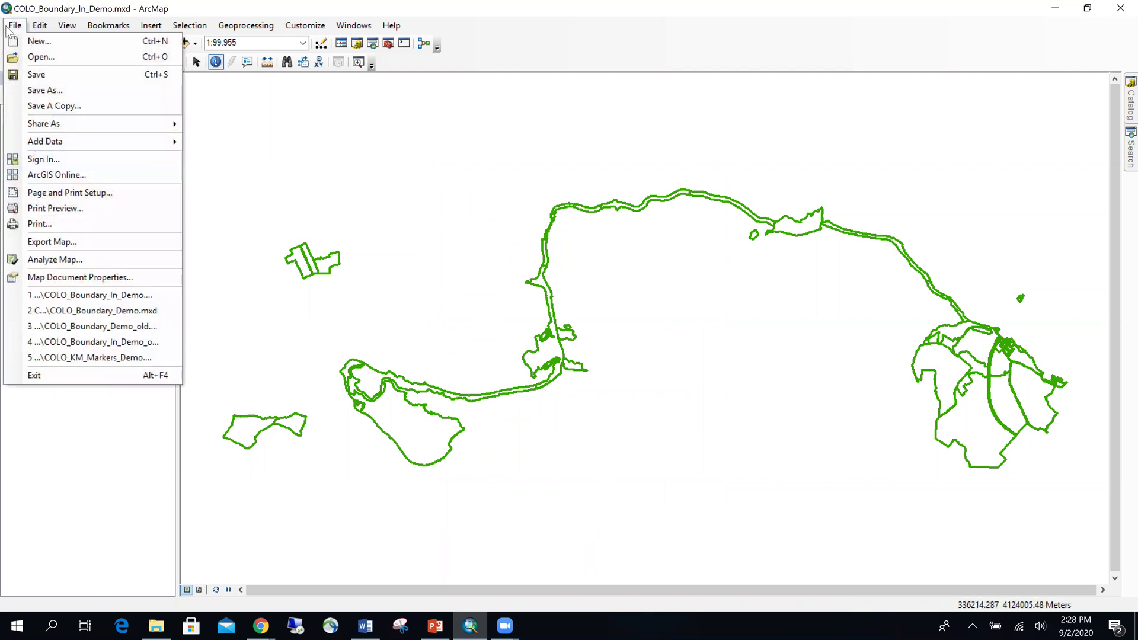
pyautogui.click(40, 159)
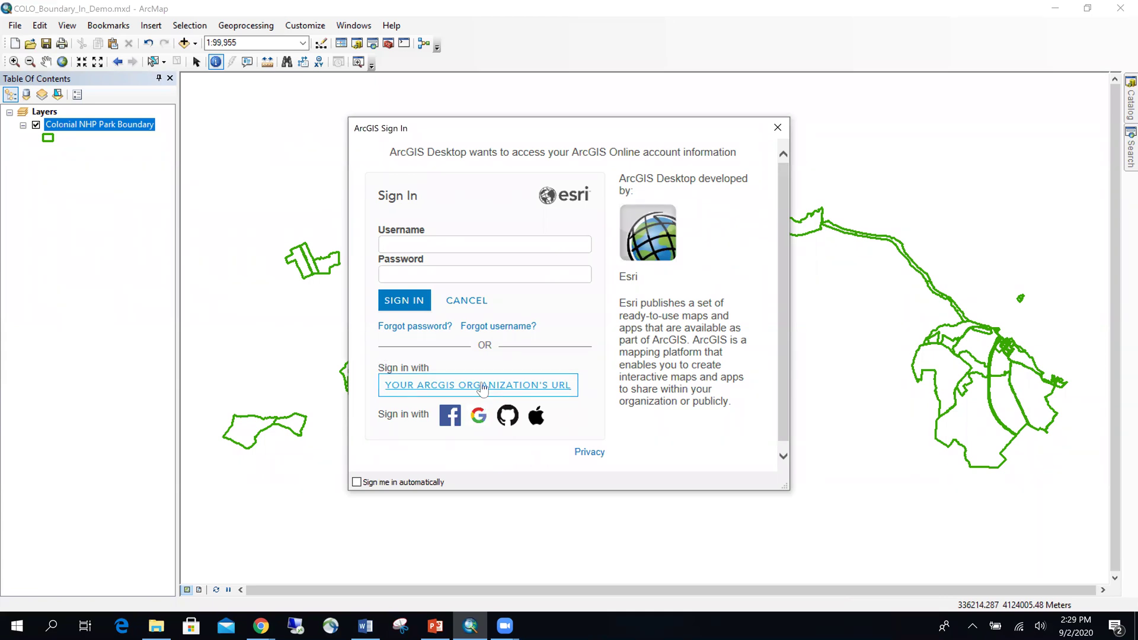
pyautogui.click(482, 386)
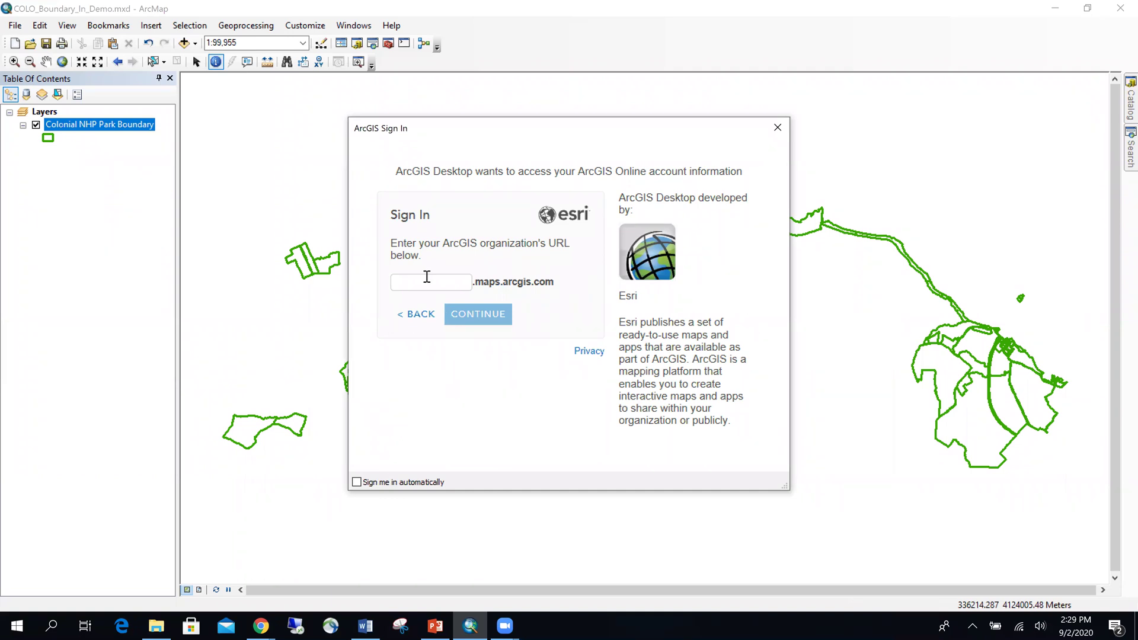
pyautogui.write('nps')
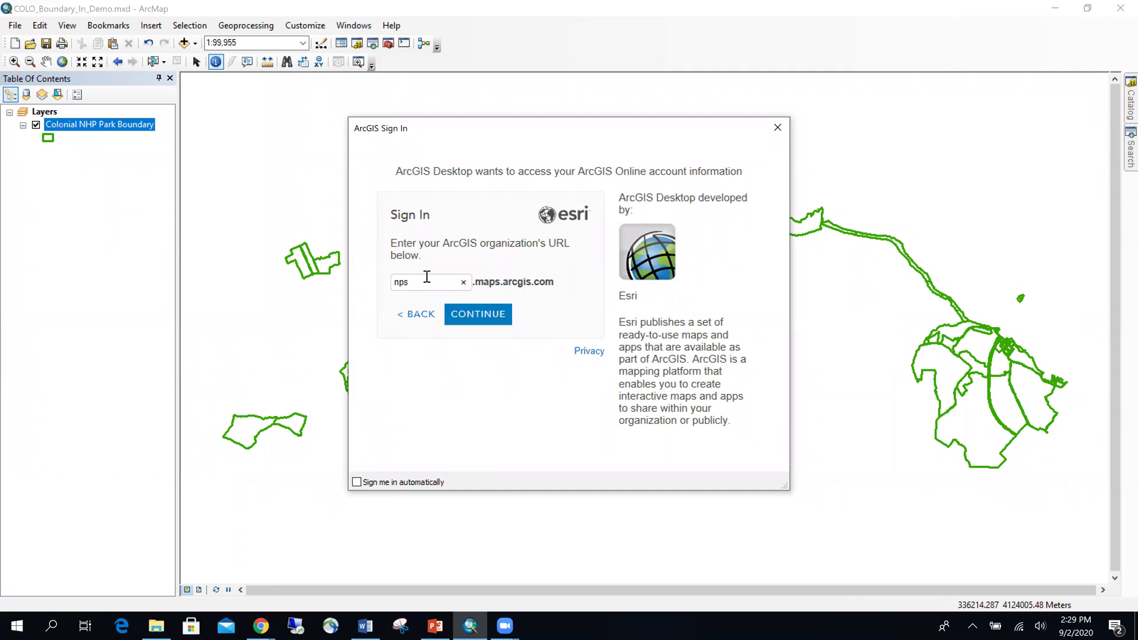
pyautogui.click(475, 317)
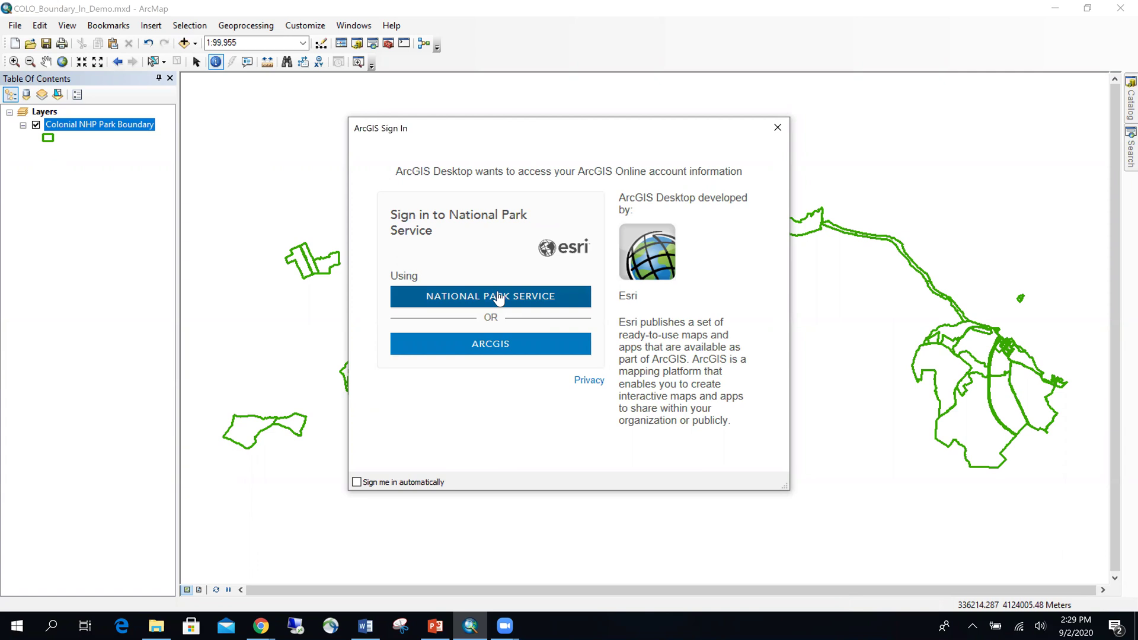
pyautogui.click(497, 294)
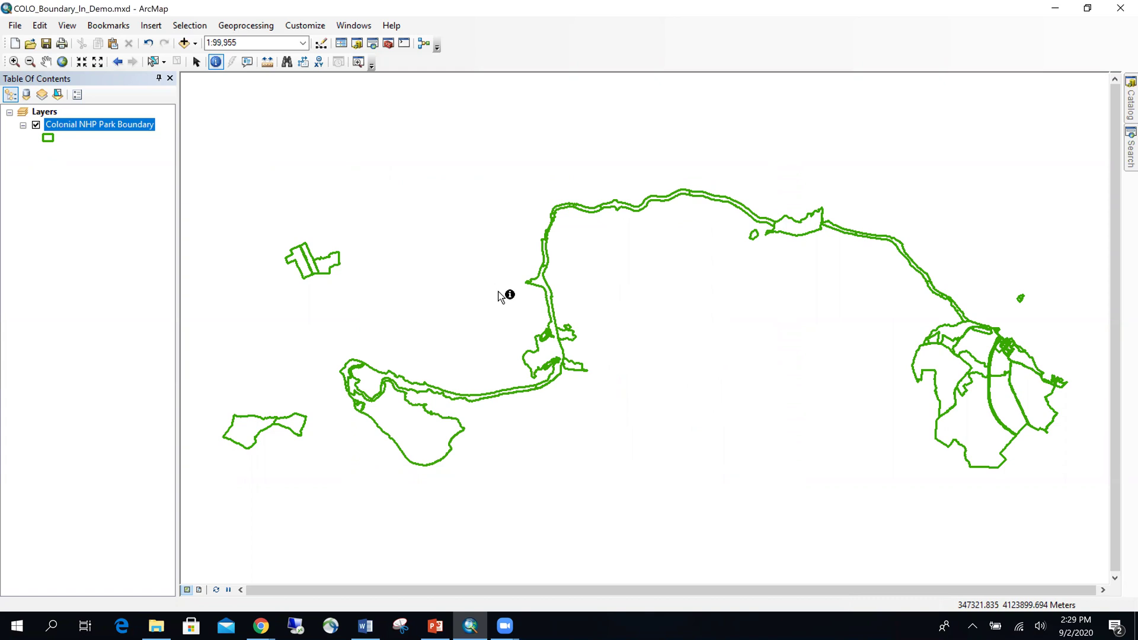
pyautogui.click(14, 25)
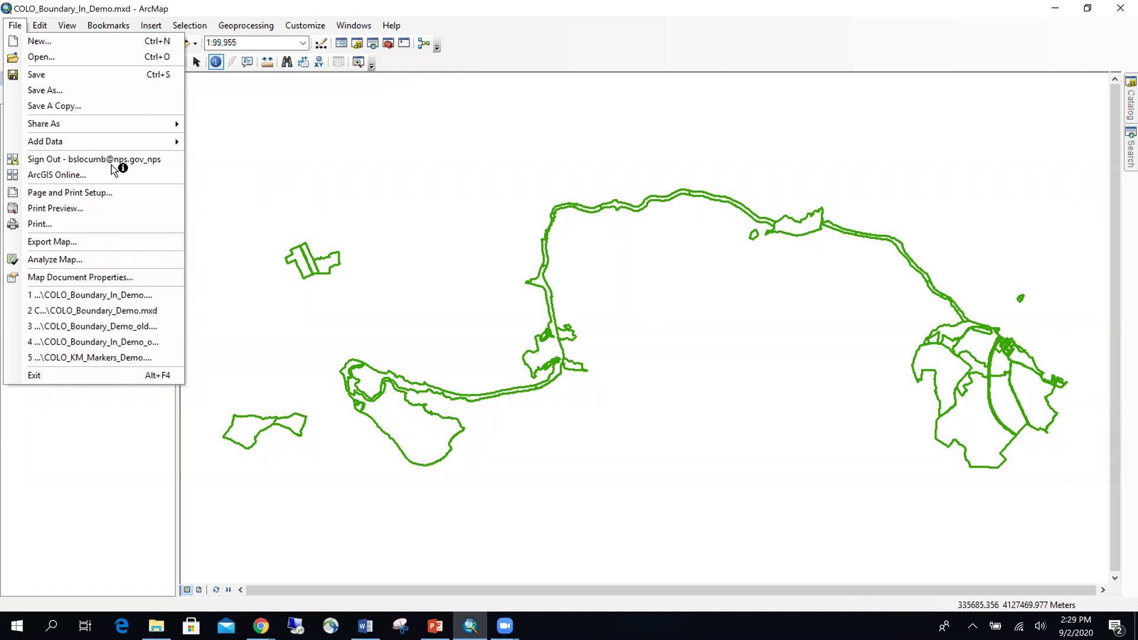
pyautogui.click(563, 43)
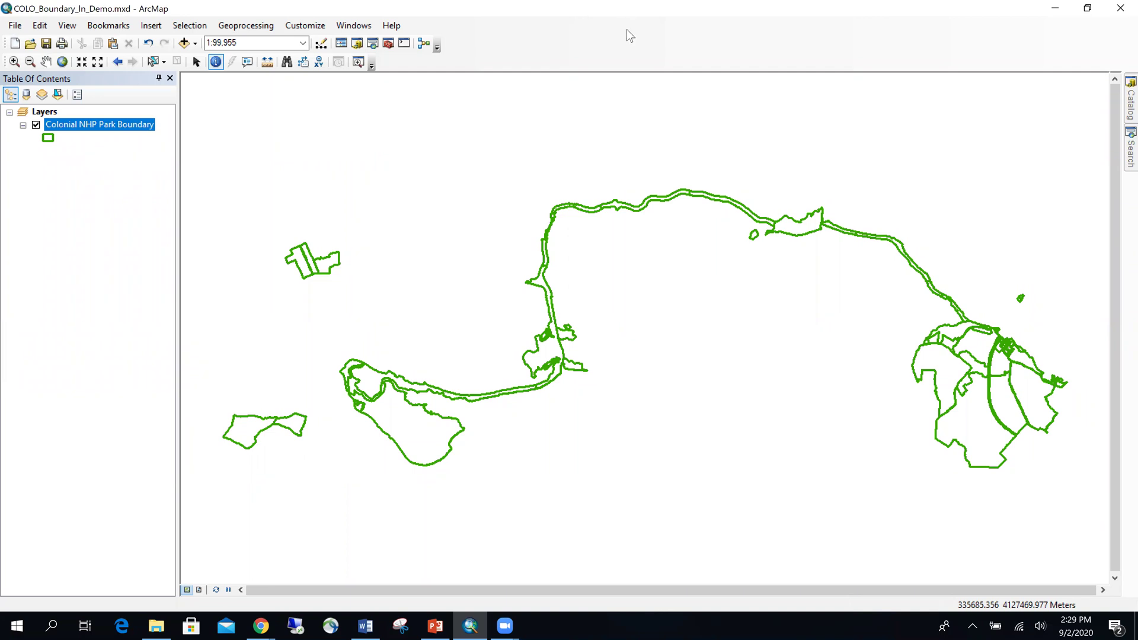
# Set up publishing the map as a service to My Hosted Services (National Park Service), named COLO_Boundary_In_Demo.
pyautogui.click(14, 26)
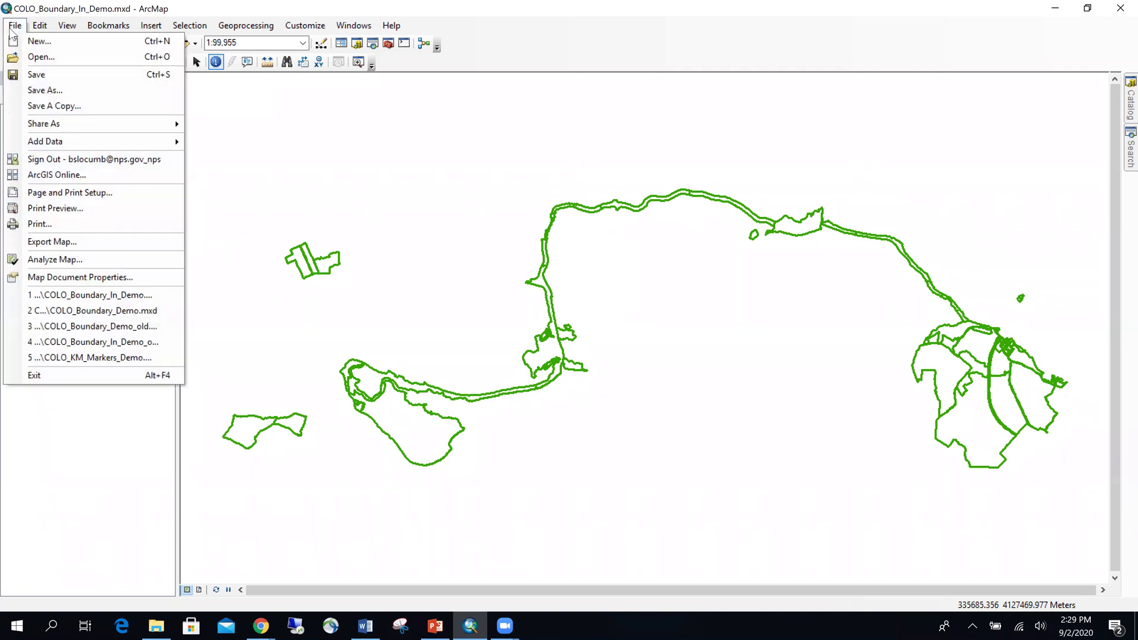
pyautogui.moveTo(49, 126)
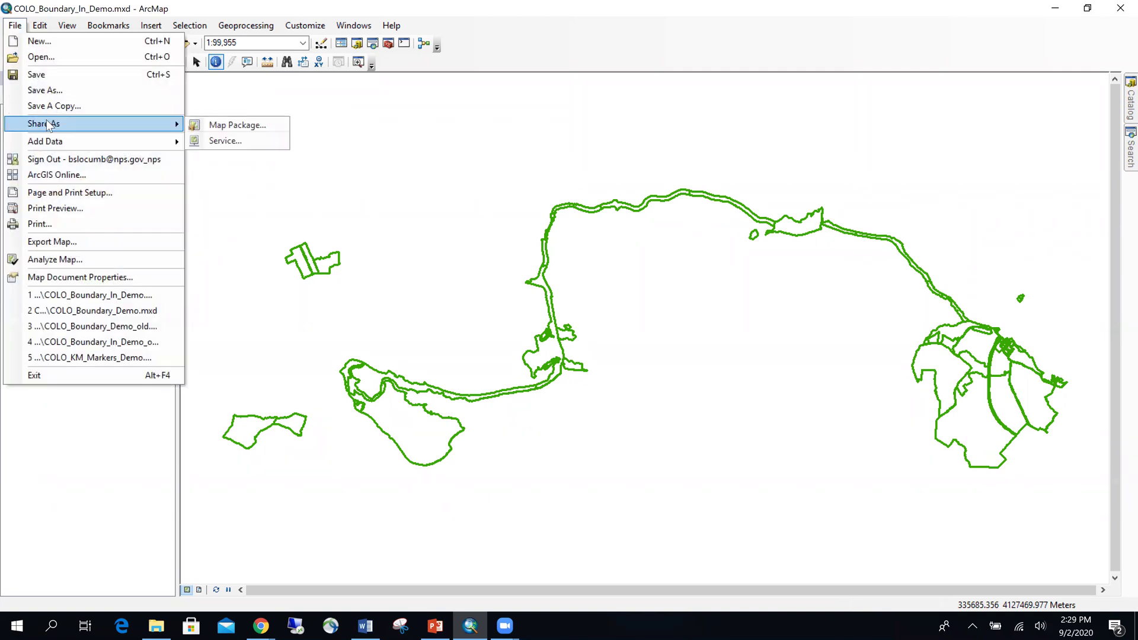
pyautogui.click(229, 141)
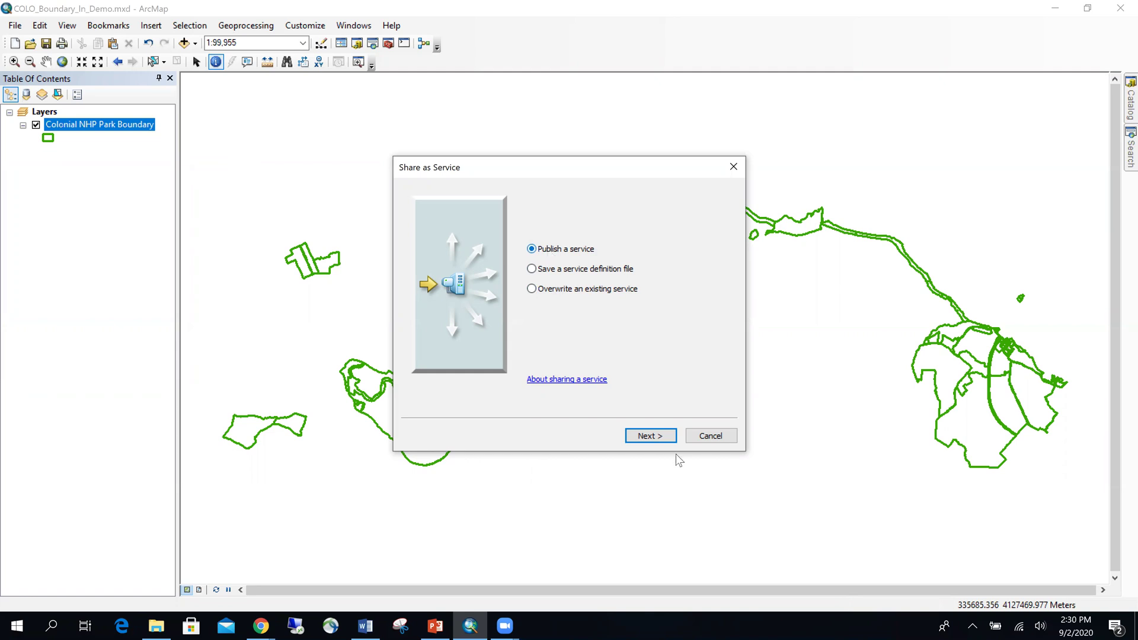
pyautogui.click(650, 436)
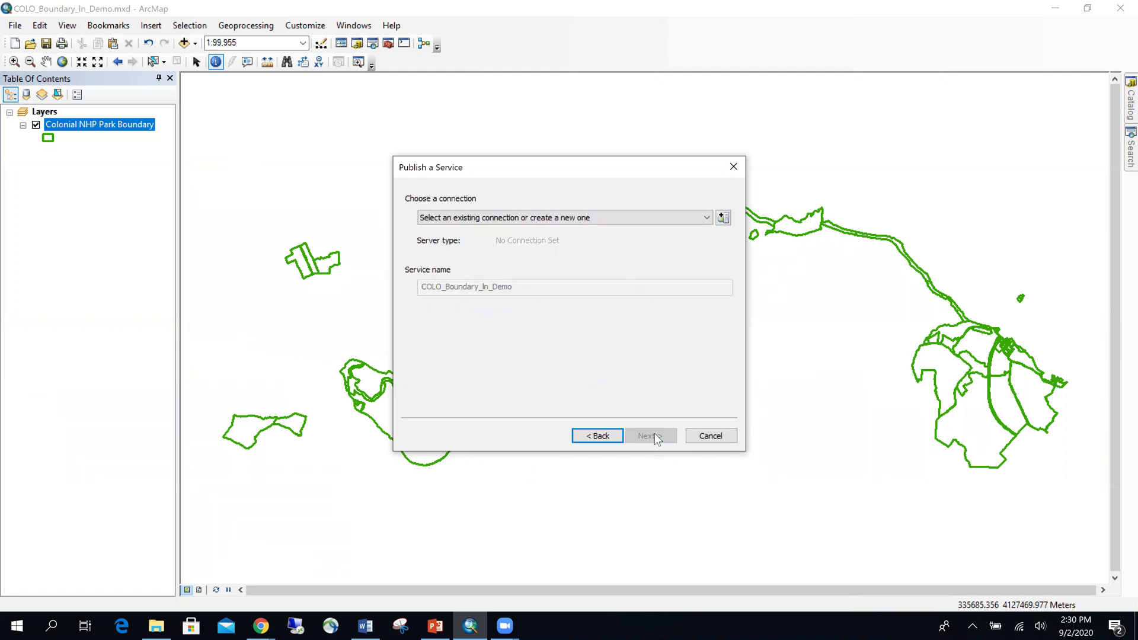
pyautogui.click(706, 213)
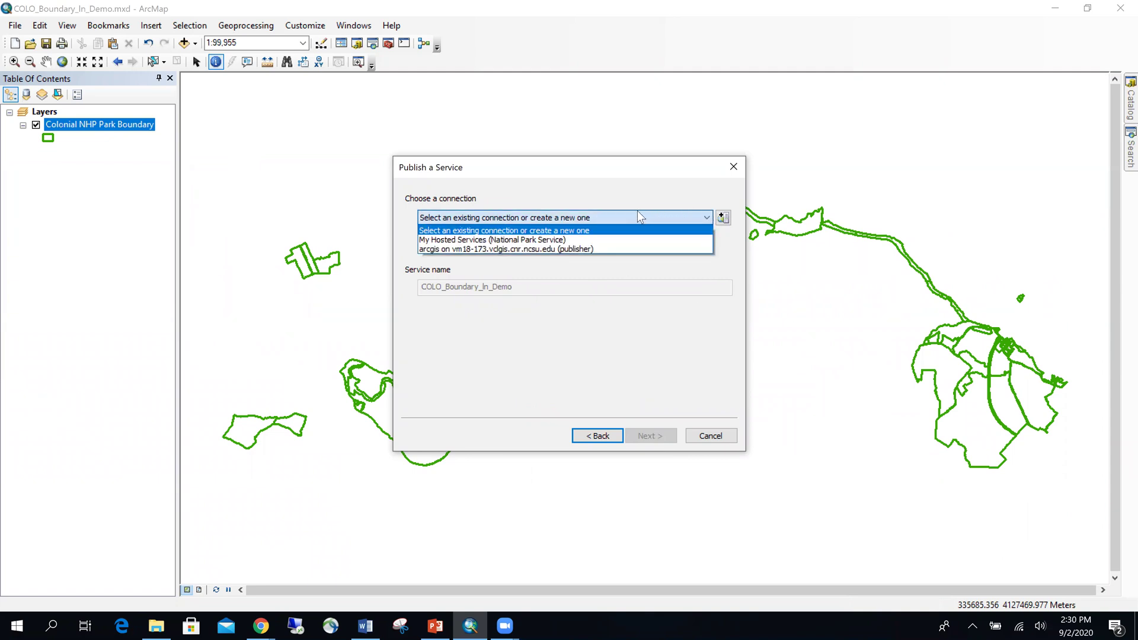
pyautogui.click(453, 240)
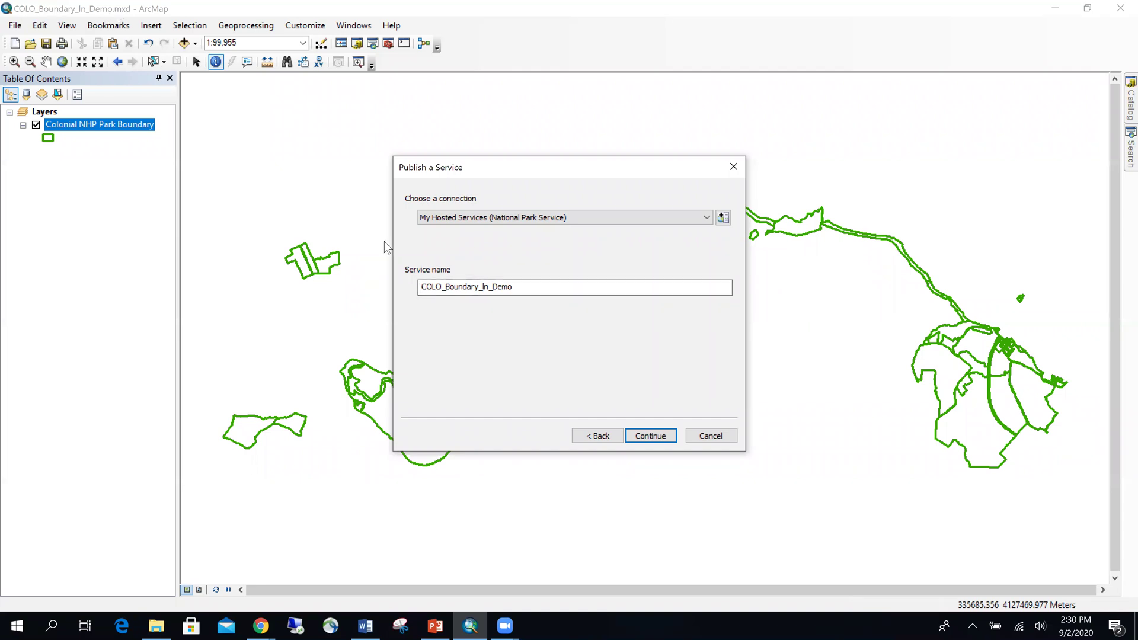
pyautogui.click(424, 291)
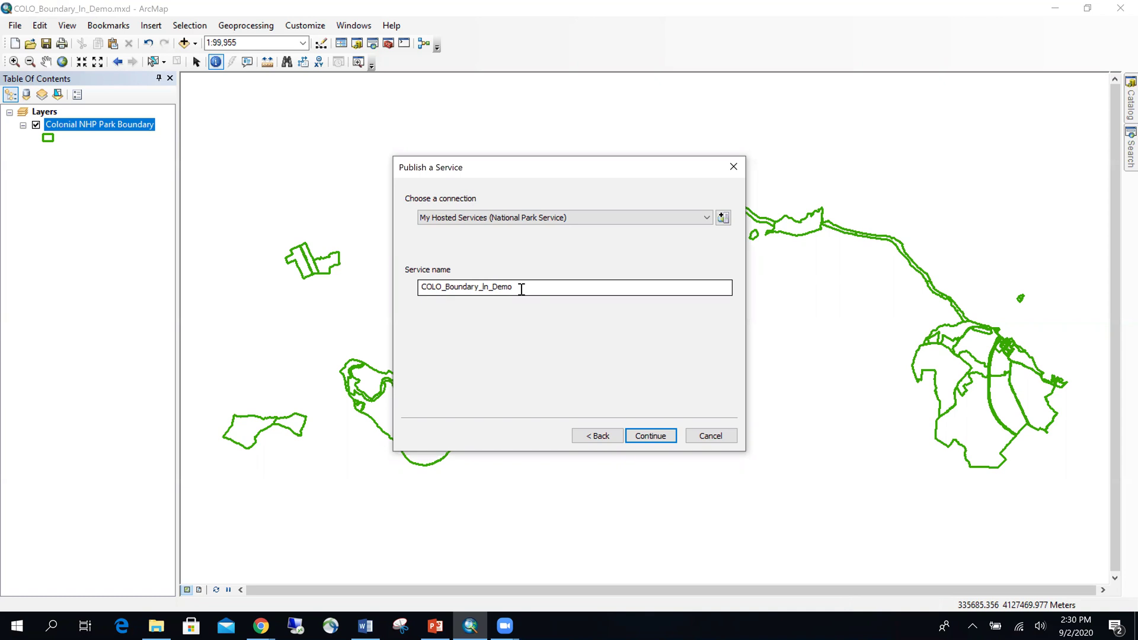
pyautogui.click(652, 432)
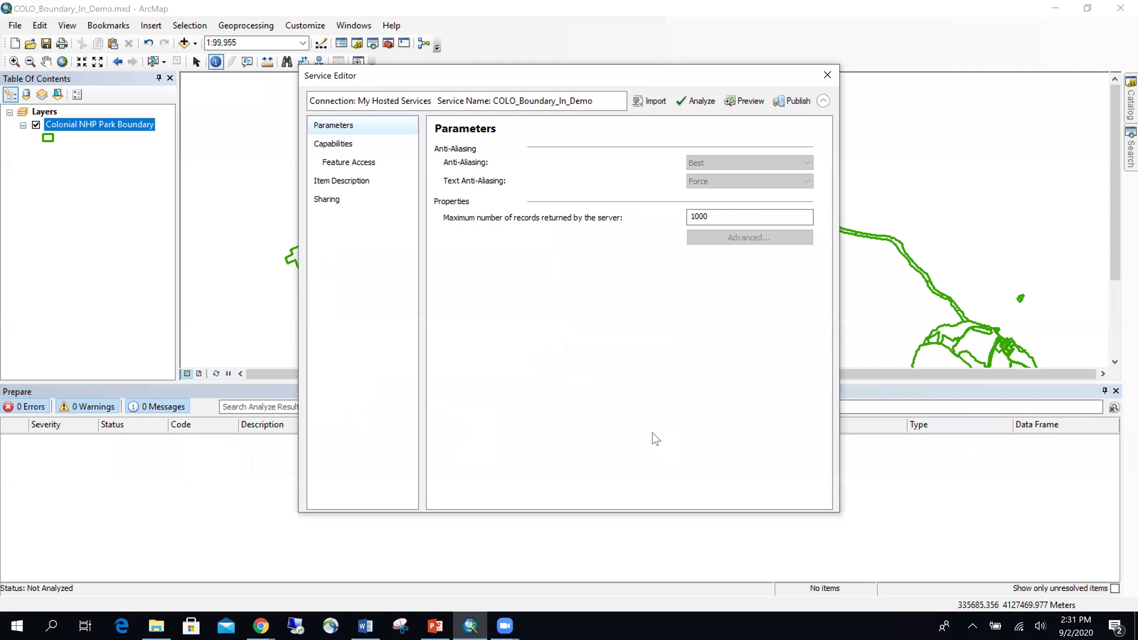
# Check the service's capabilities and set the item description's access and use constraints to "This is for demonstration only.".
pyautogui.click(336, 147)
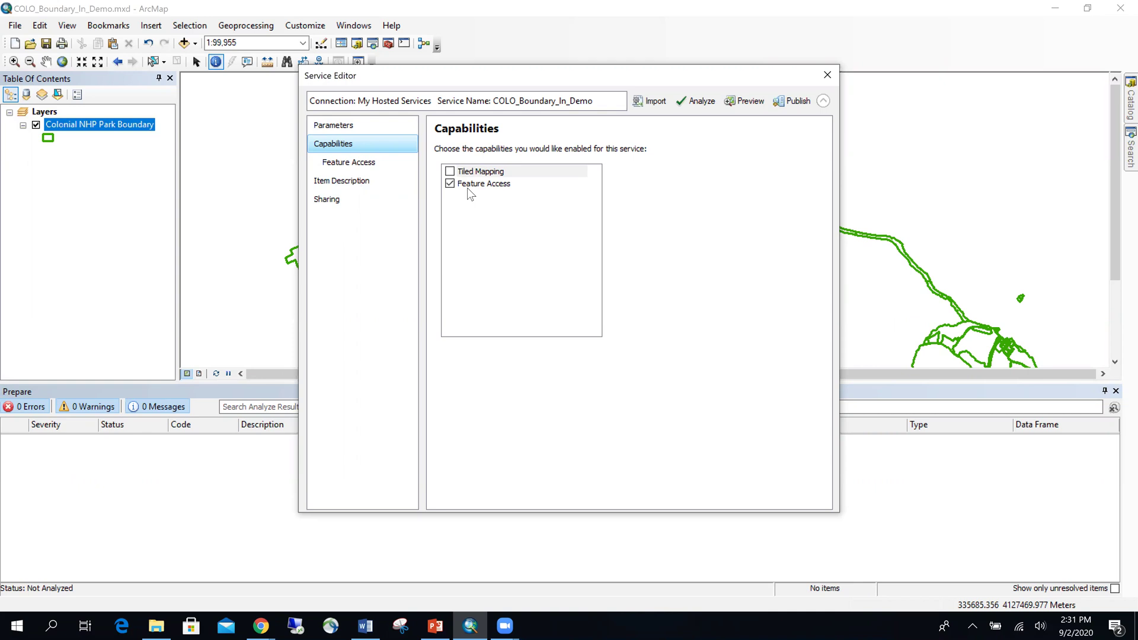
pyautogui.click(336, 179)
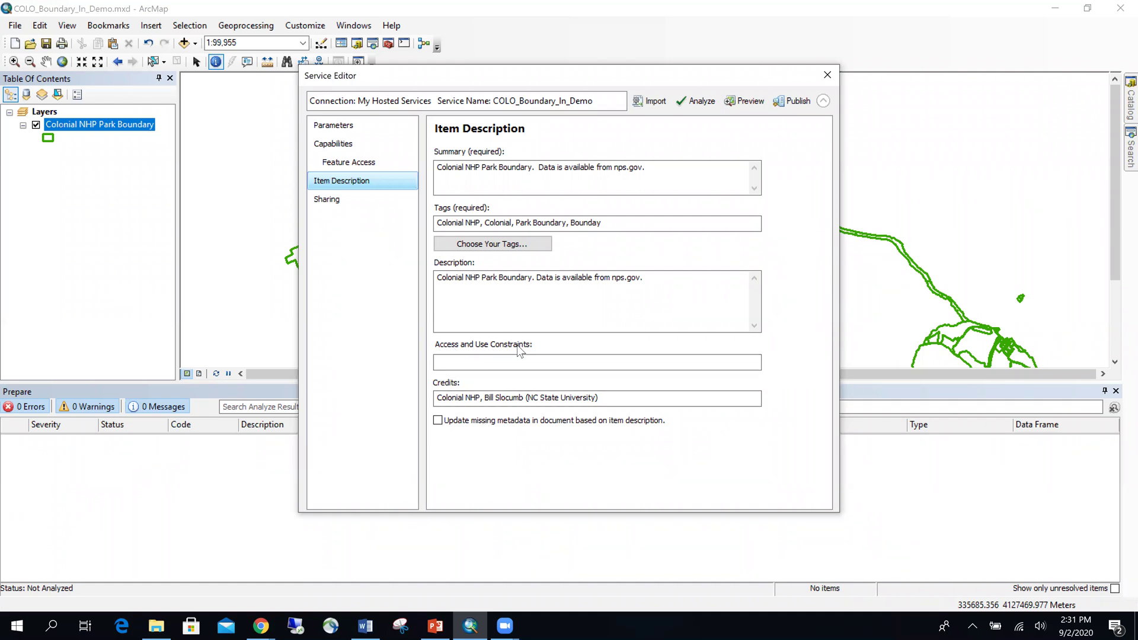
pyautogui.click(523, 364)
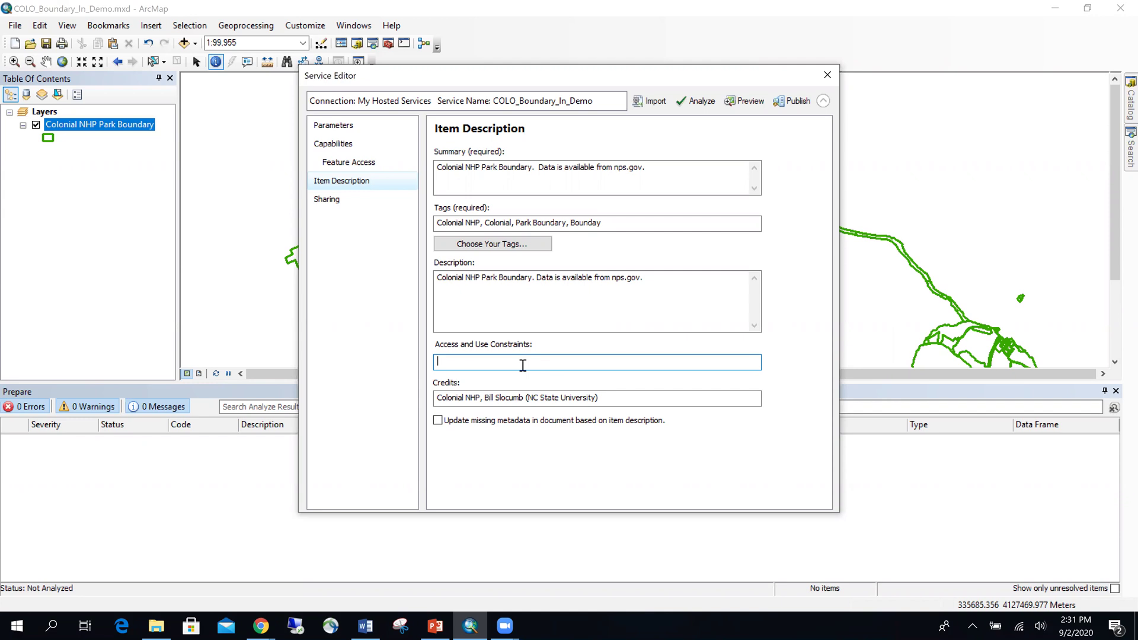
pyautogui.write('This is for demonstration only')
# Review the service's sharing options and allow the Create, Delete and Update operations for its feature access.
pyautogui.click(335, 200)
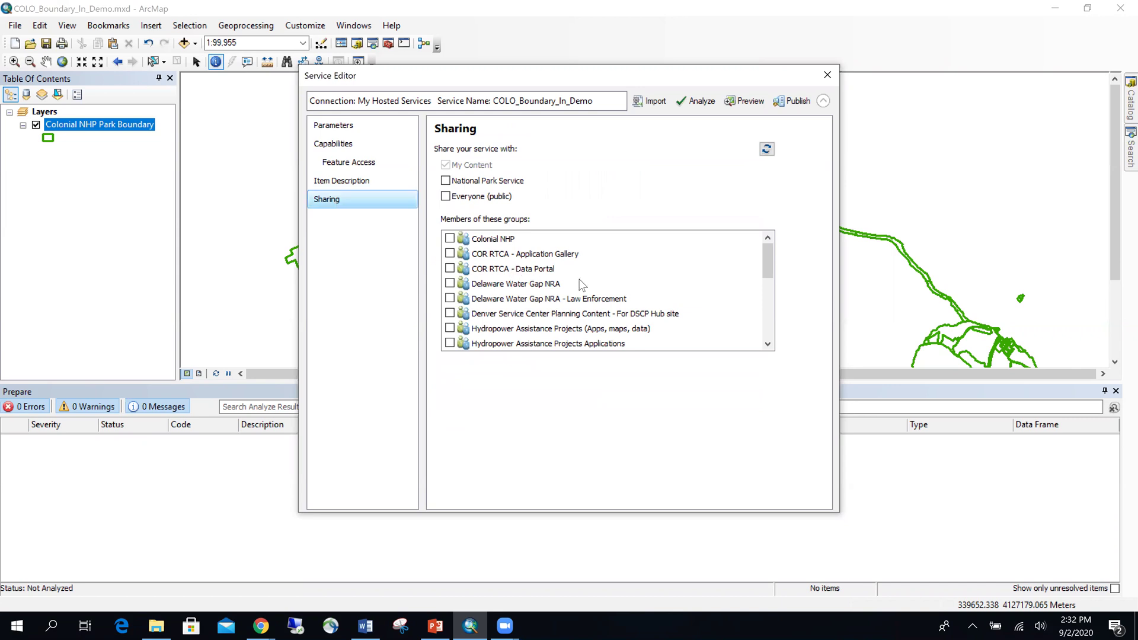
pyautogui.scroll(-5, 581, 286)
pyautogui.scroll(5, 555, 312)
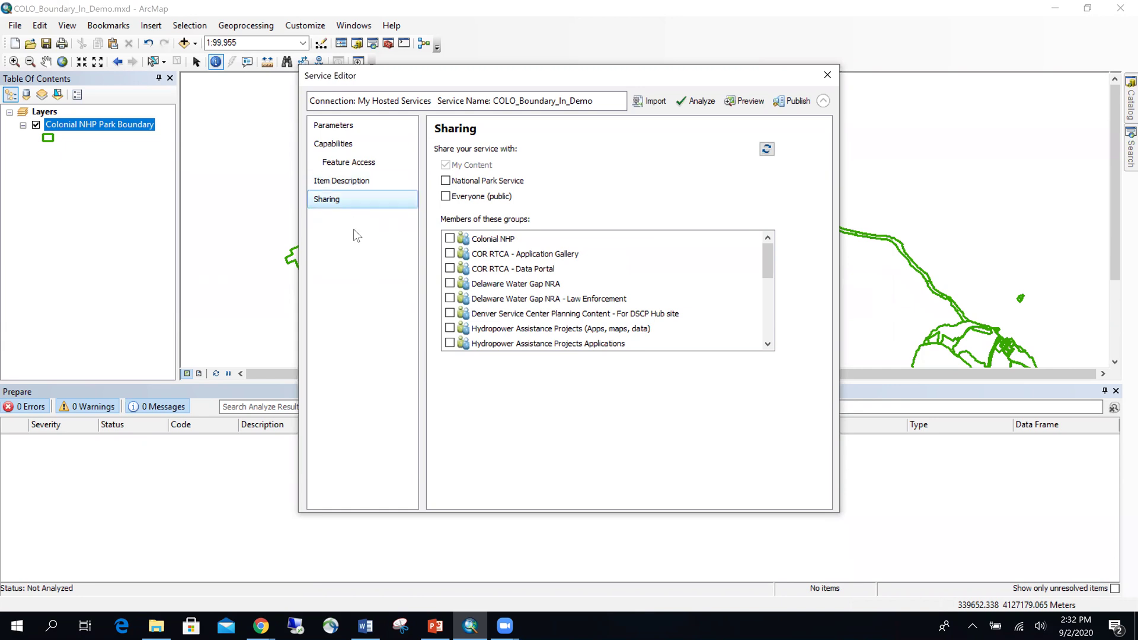
pyautogui.click(350, 163)
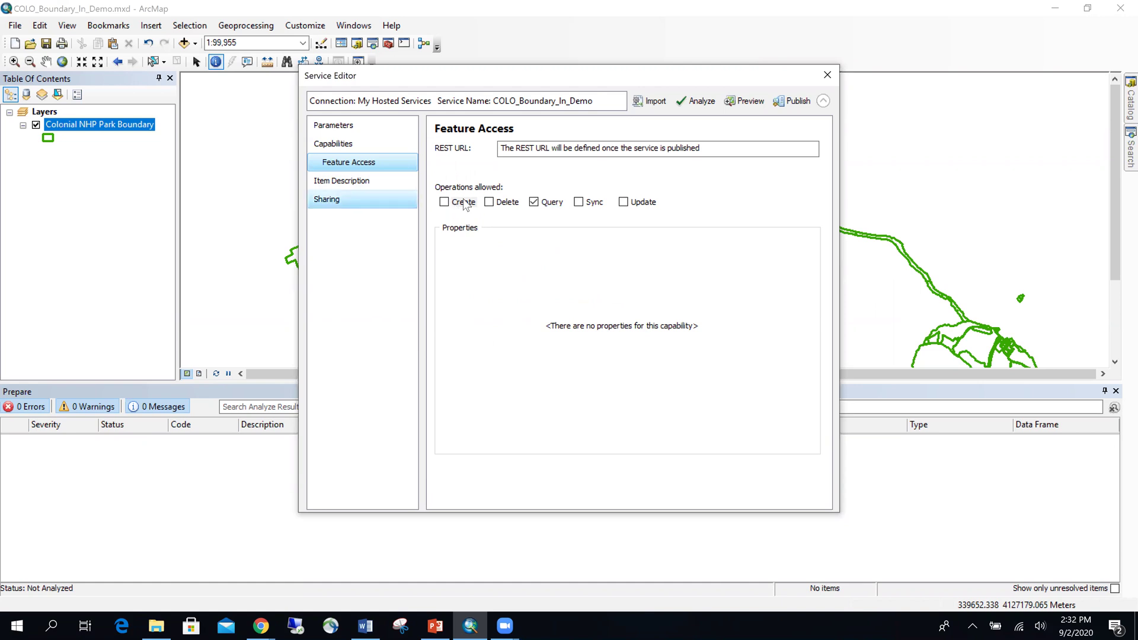
pyautogui.click(445, 203)
pyautogui.click(500, 204)
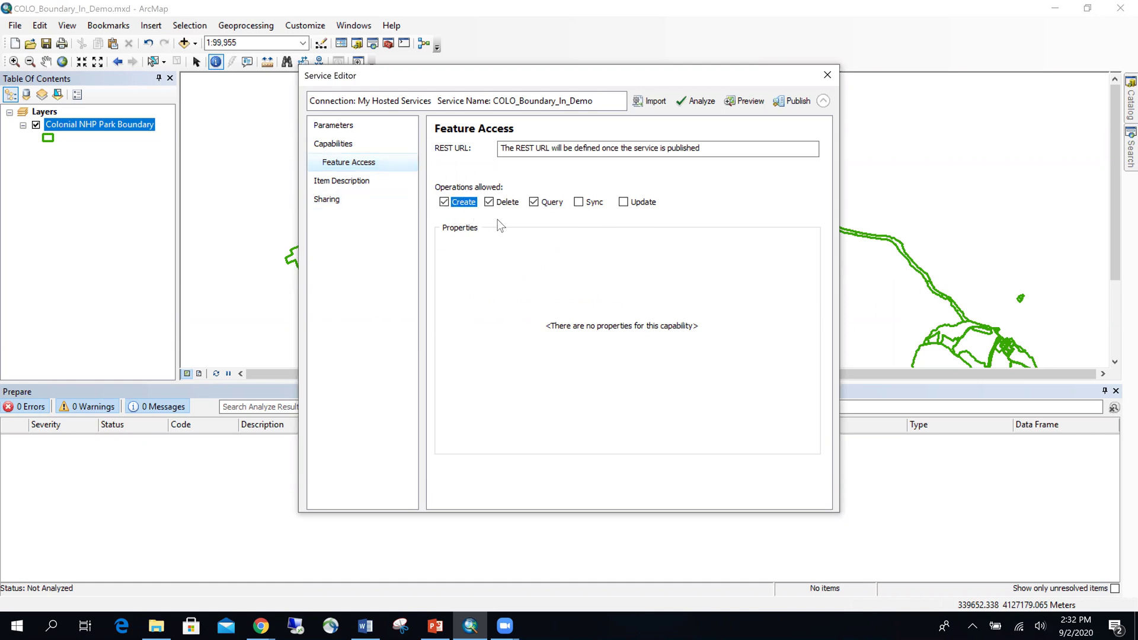
pyautogui.click(623, 203)
# Recheck the item description, analyze the service, and expand the low-severity scale range message in the results.
pyautogui.click(350, 183)
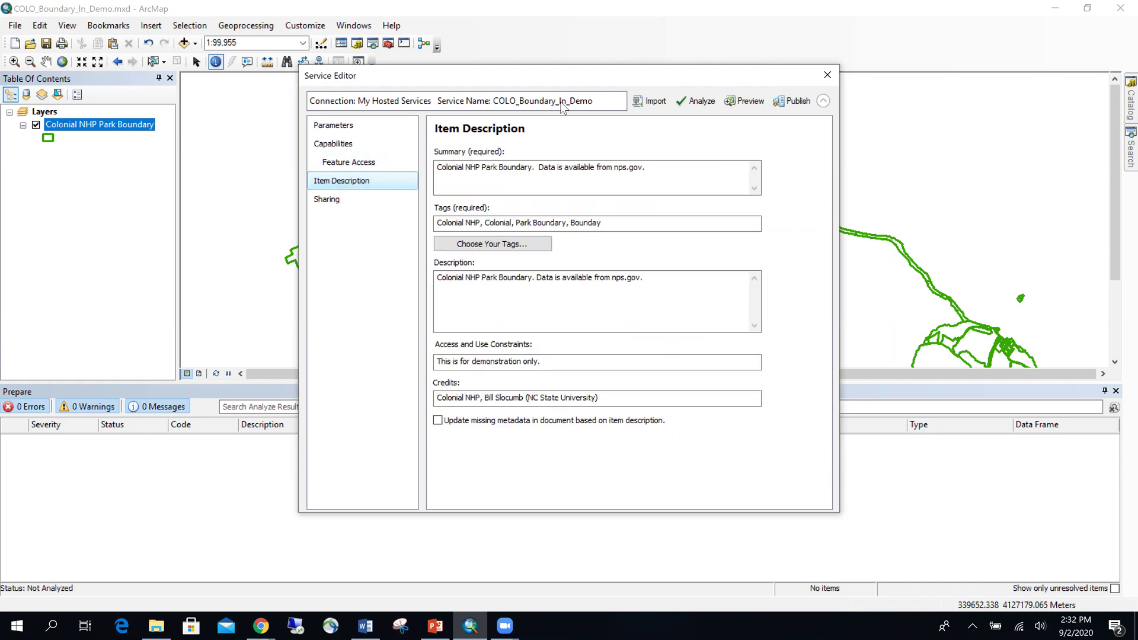
pyautogui.click(699, 102)
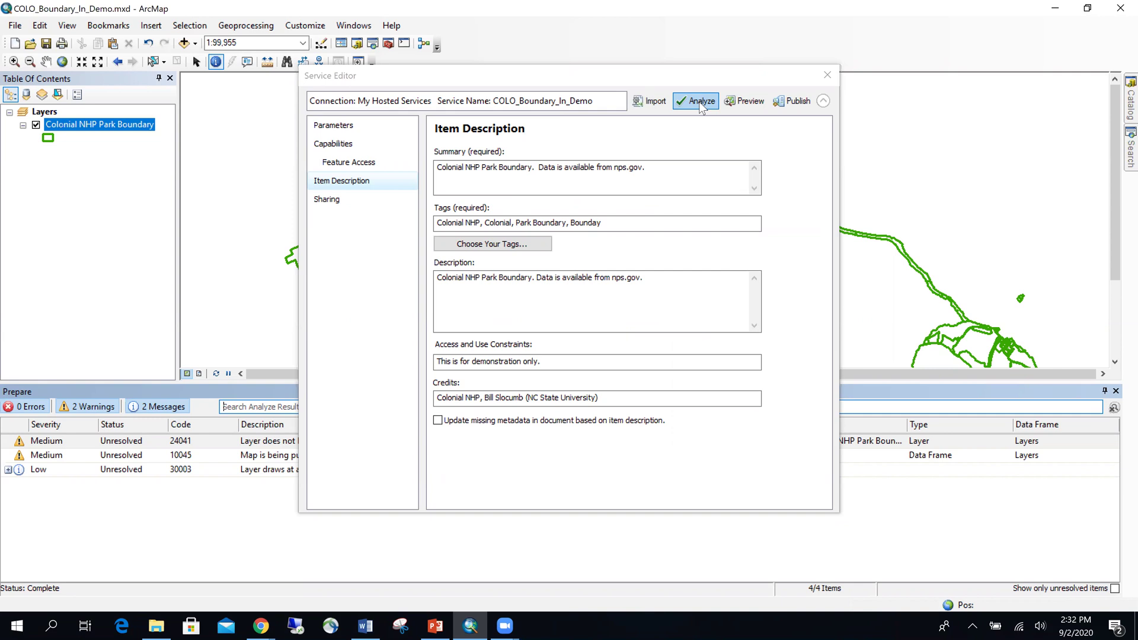
pyautogui.moveTo(660, 80); pyautogui.dragTo(678, 253)
pyautogui.doubleClick(597, 565)
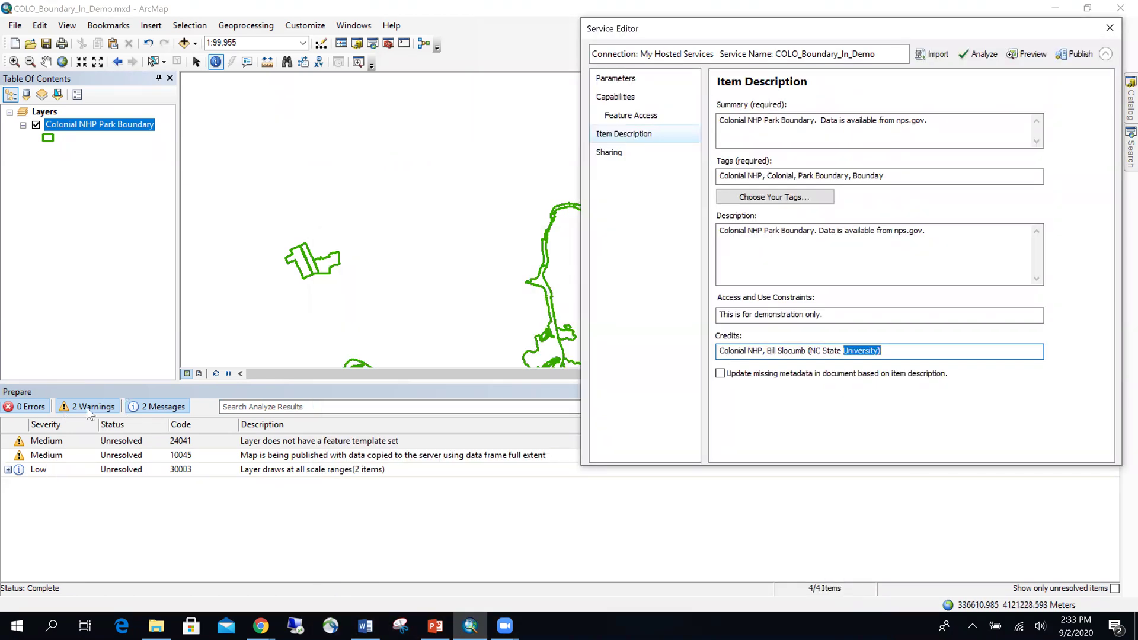
pyautogui.click(8, 470)
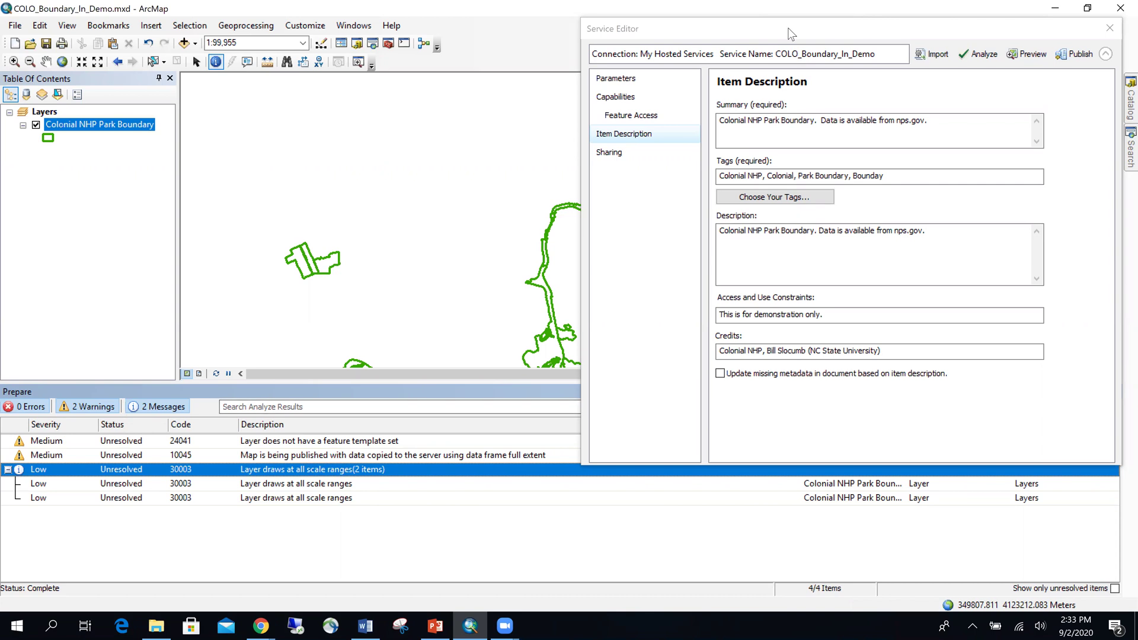
# Publish the COLO_Boundary_In_Demo service and save the map document.
pyautogui.click(696, 34)
pyautogui.moveTo(695, 33); pyautogui.dragTo(425, 64)
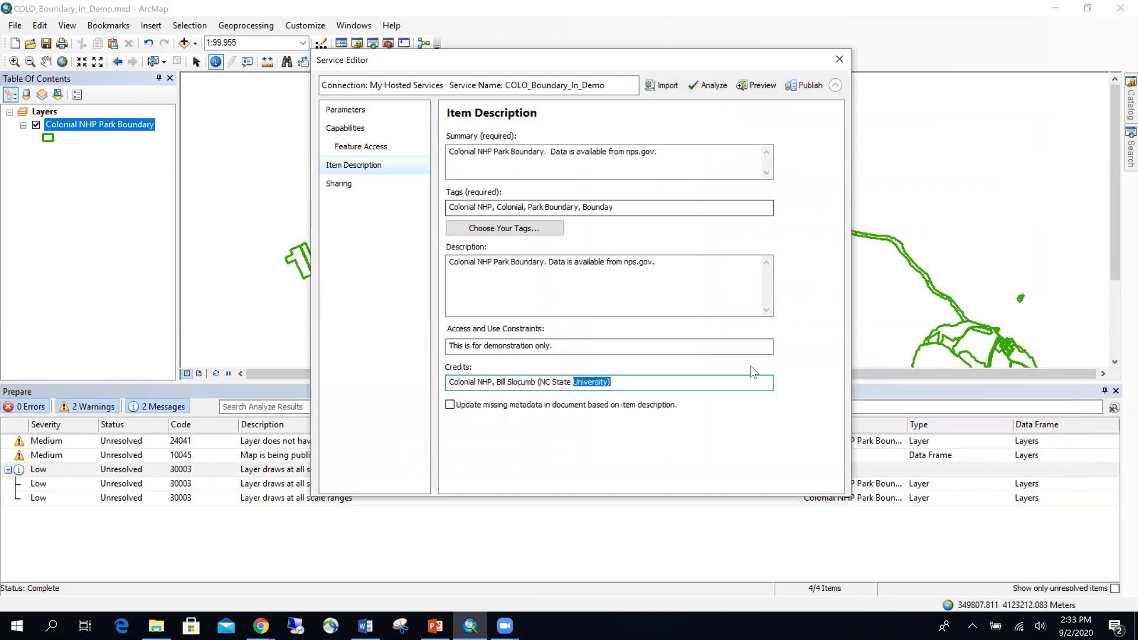
pyautogui.click(650, 383)
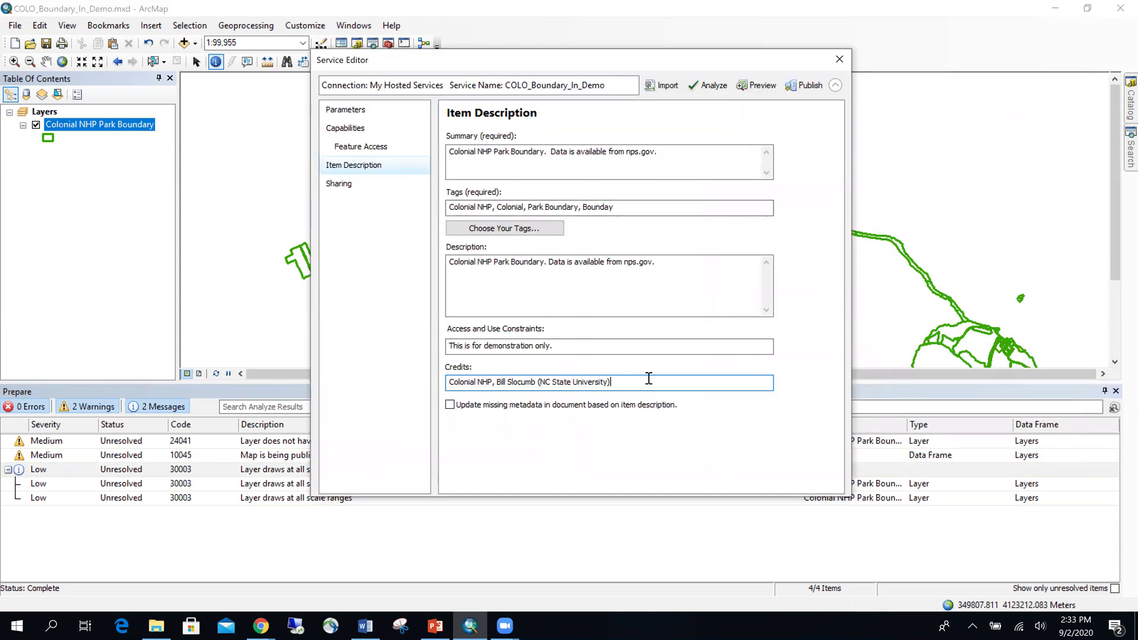
pyautogui.click(809, 88)
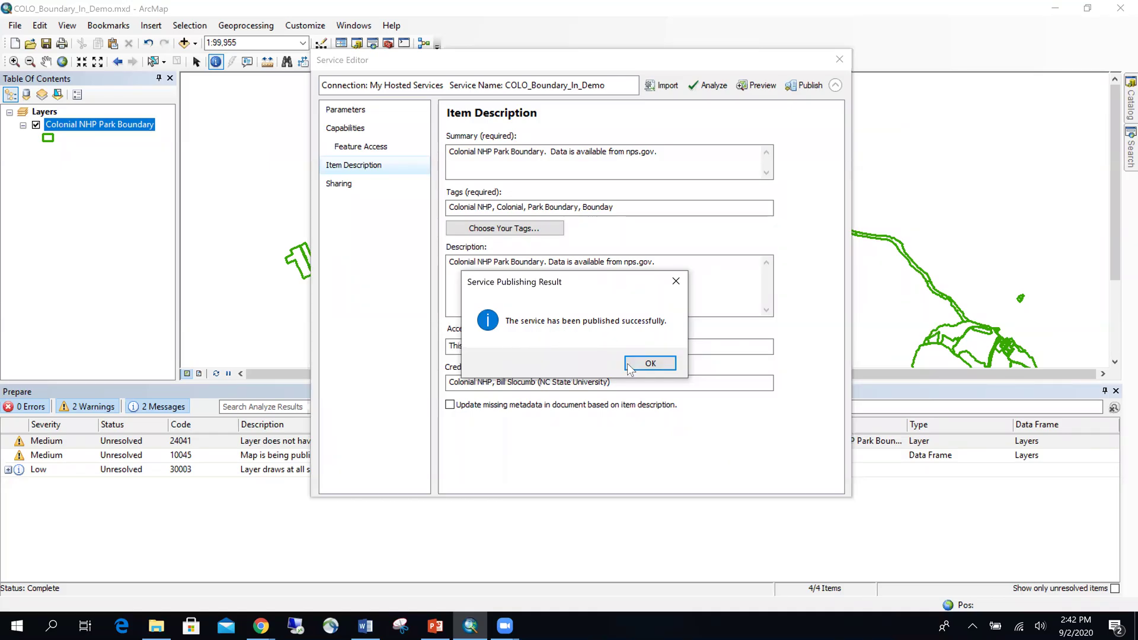
pyautogui.click(649, 364)
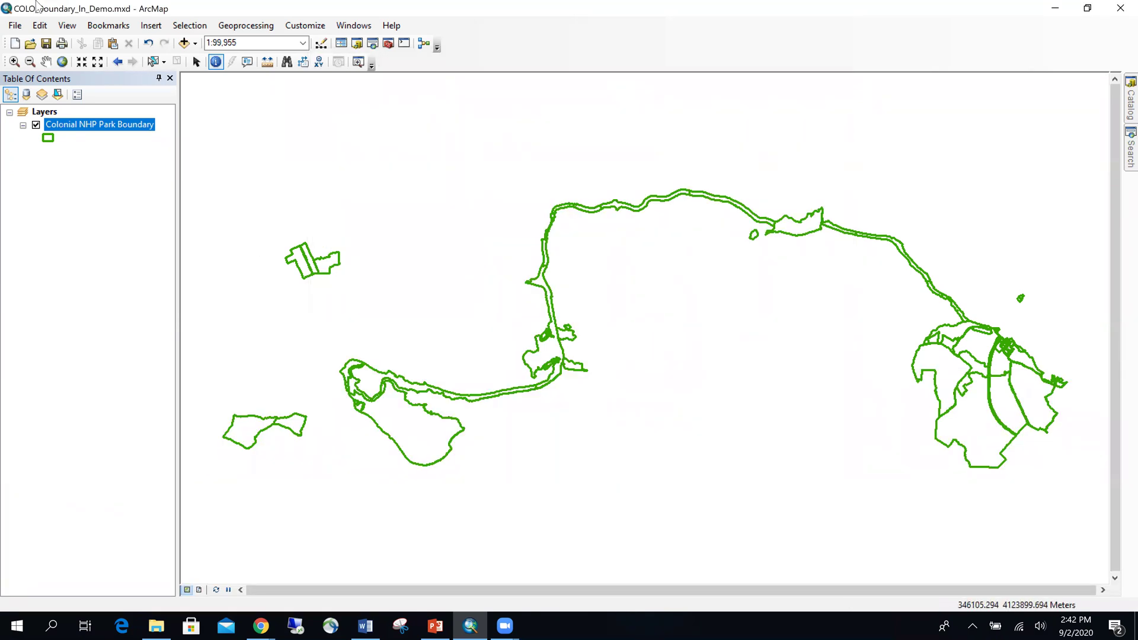
pyautogui.click(47, 44)
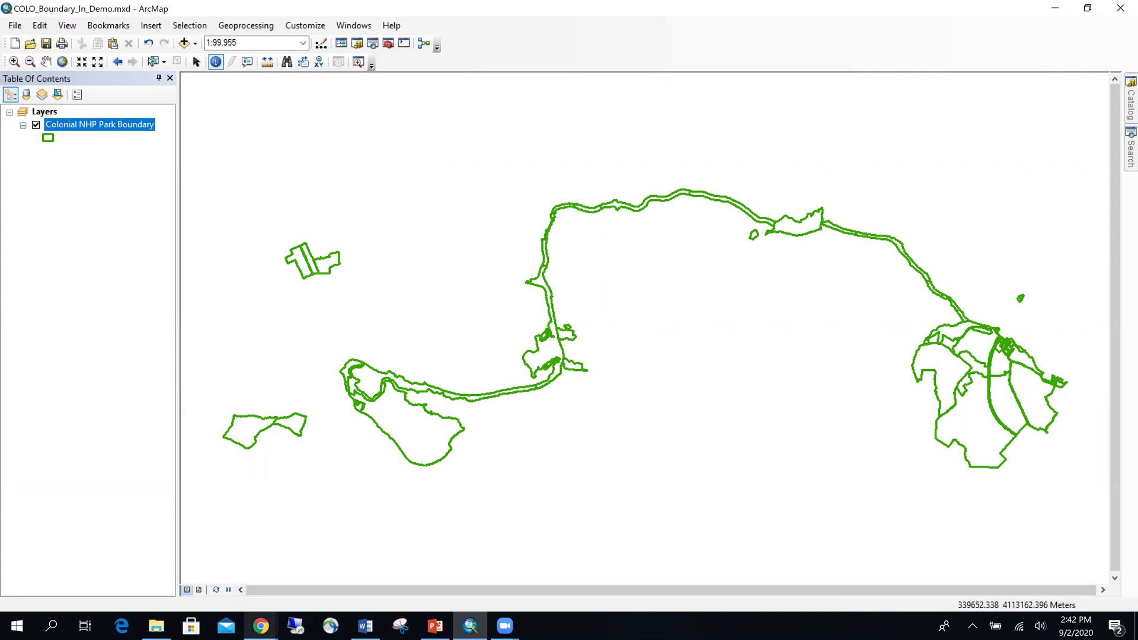
# Switch to ArcGIS Online in Chrome and open the item page of the hosted feature layer COLO_Boundary_In_Demo.
pyautogui.moveTo(260, 625)
pyautogui.click(318, 567)
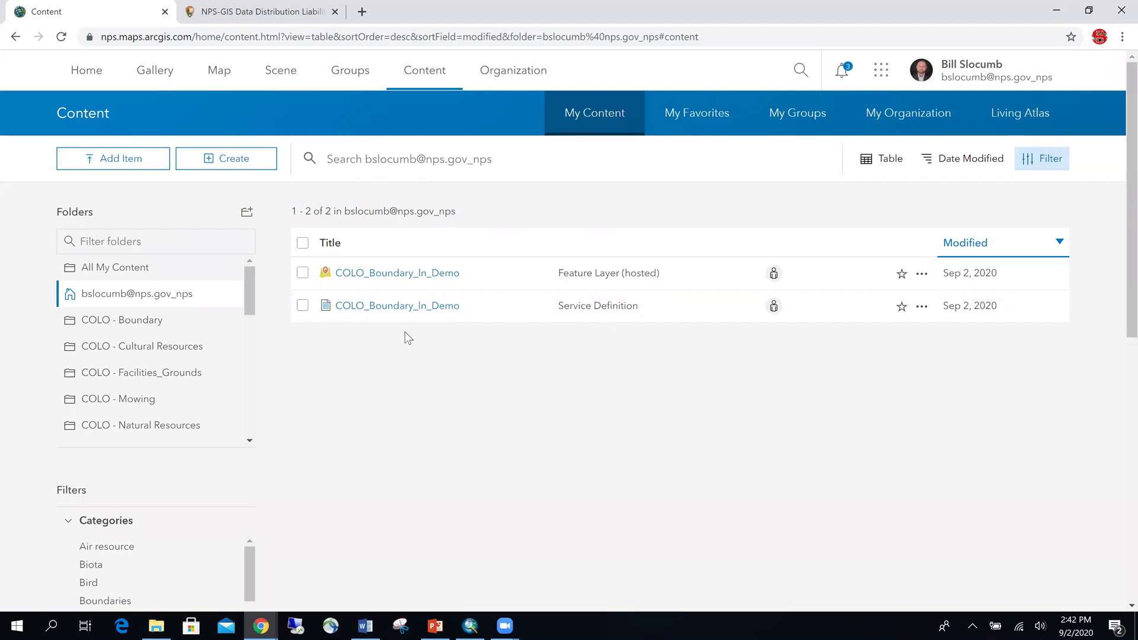
pyautogui.click(381, 274)
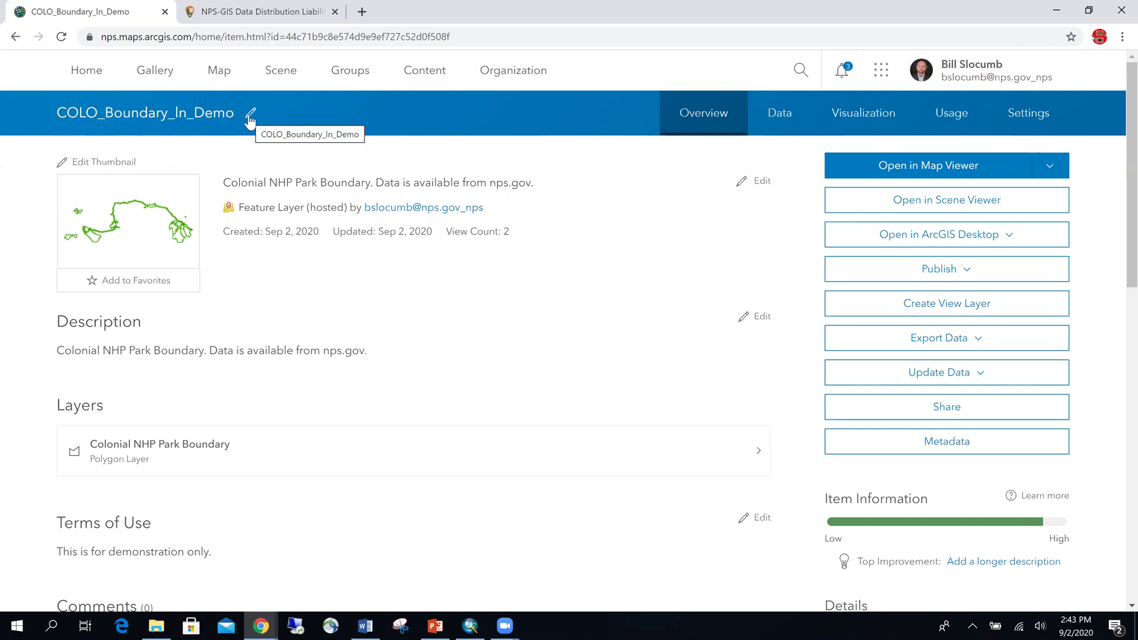
pyautogui.moveTo(142, 246)
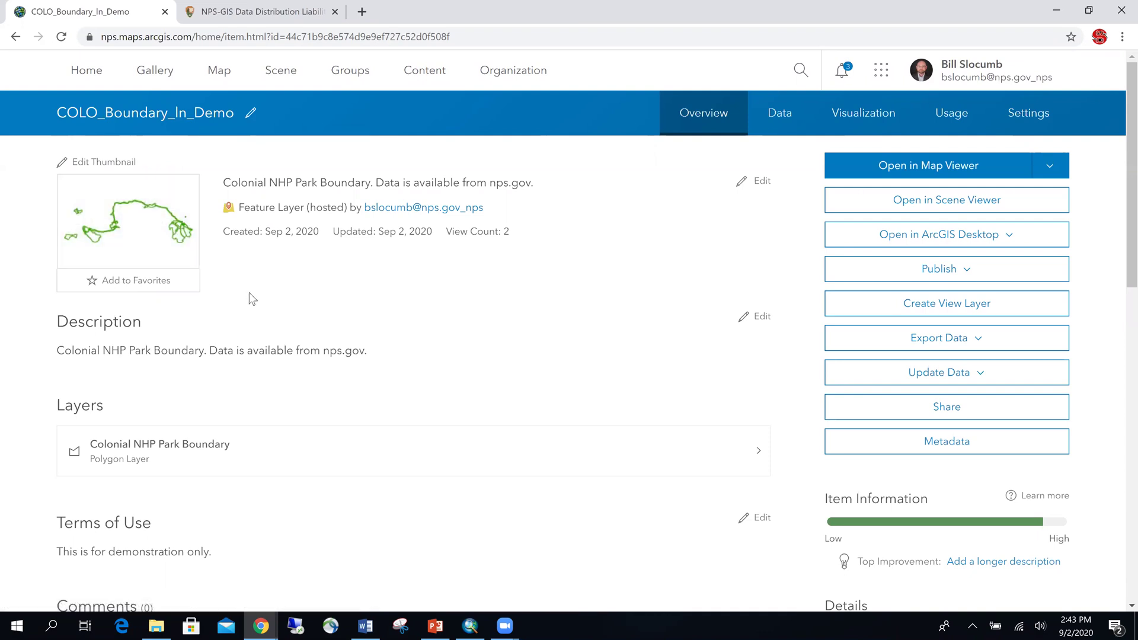
# Copy the full text of the National Park Service Data Distribution Liability Statement from its web page.
pyautogui.moveTo(148, 205)
pyautogui.scroll(-1, 450, 325)
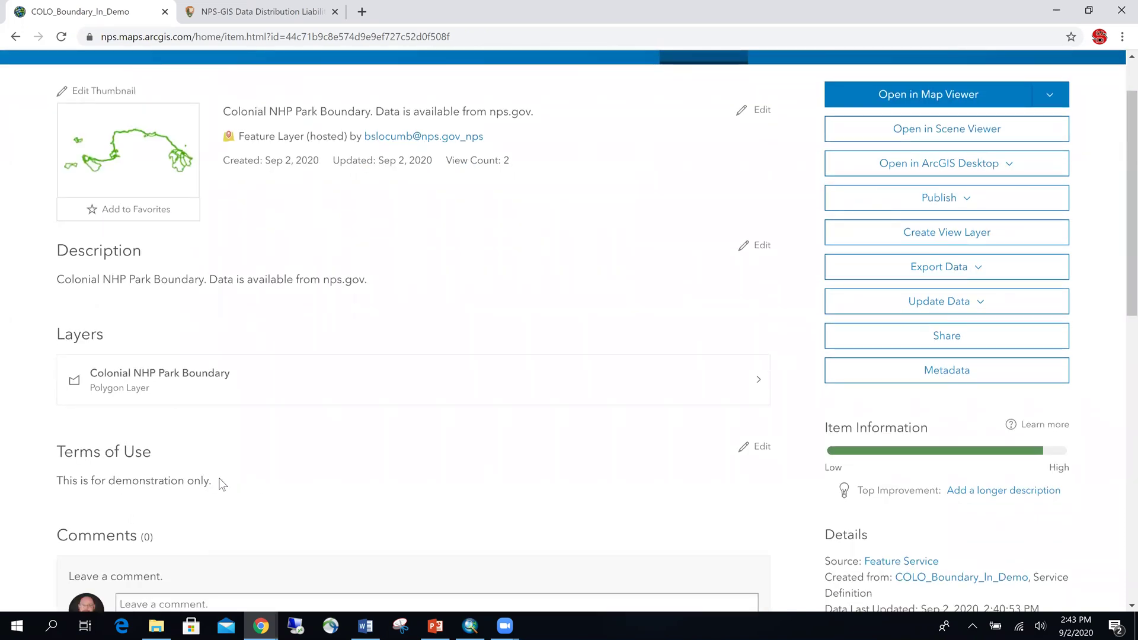
pyautogui.click(255, 13)
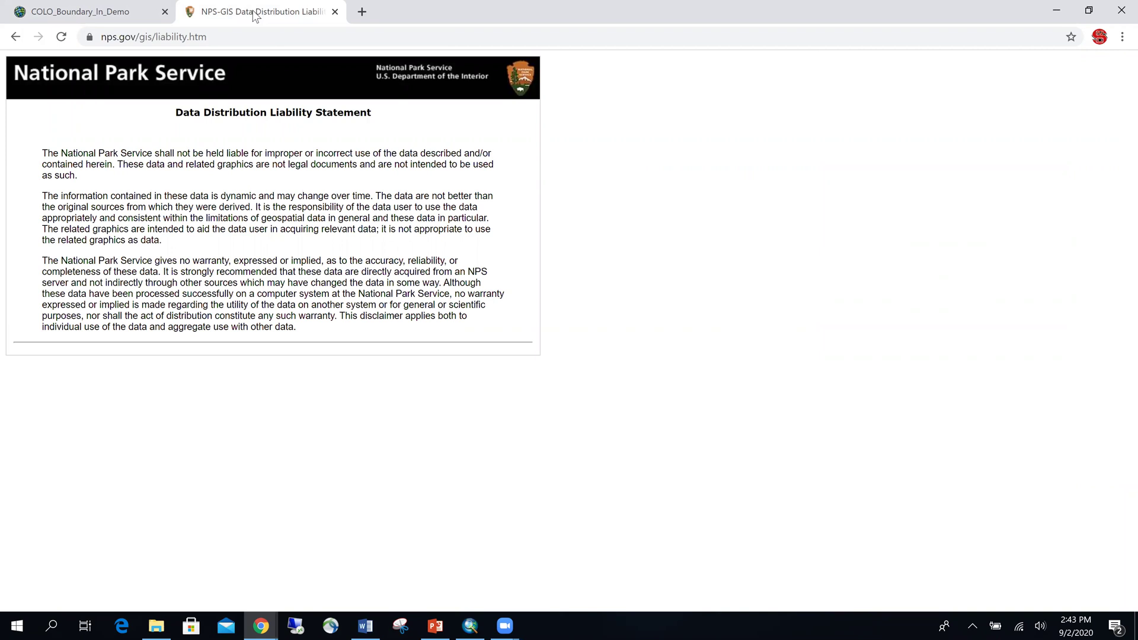
pyautogui.moveTo(296, 330); pyautogui.dragTo(43, 151)
pyautogui.hotkey('ctrl', 'c')
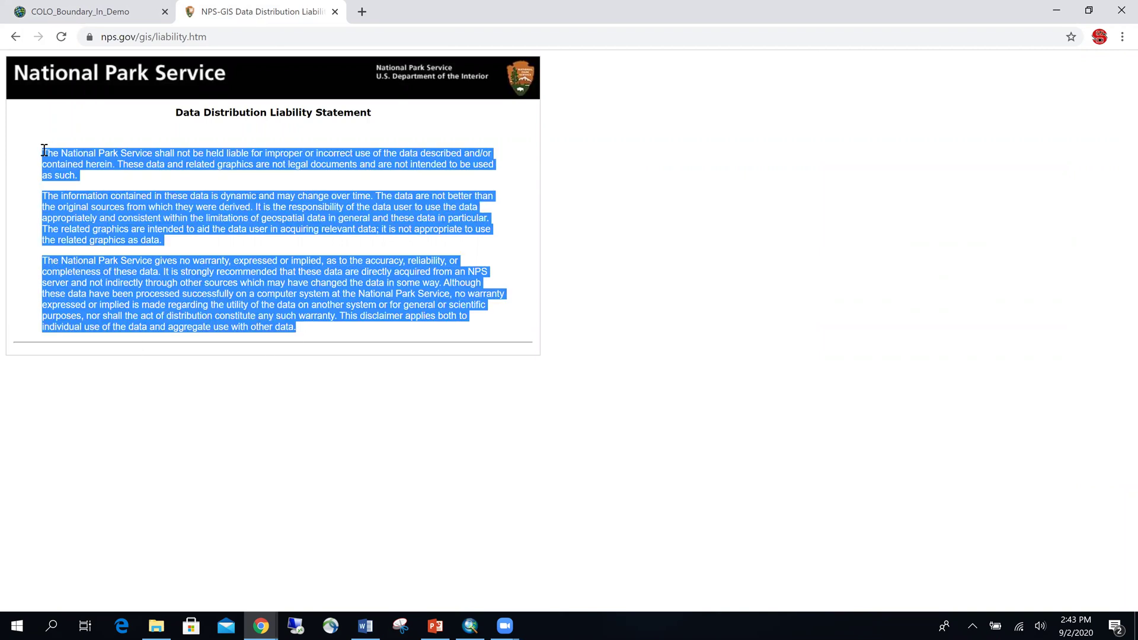
# Replace the Terms of Use text of COLO_Boundary_In_Demo with the copied liability statement and save it.
pyautogui.click(87, 12)
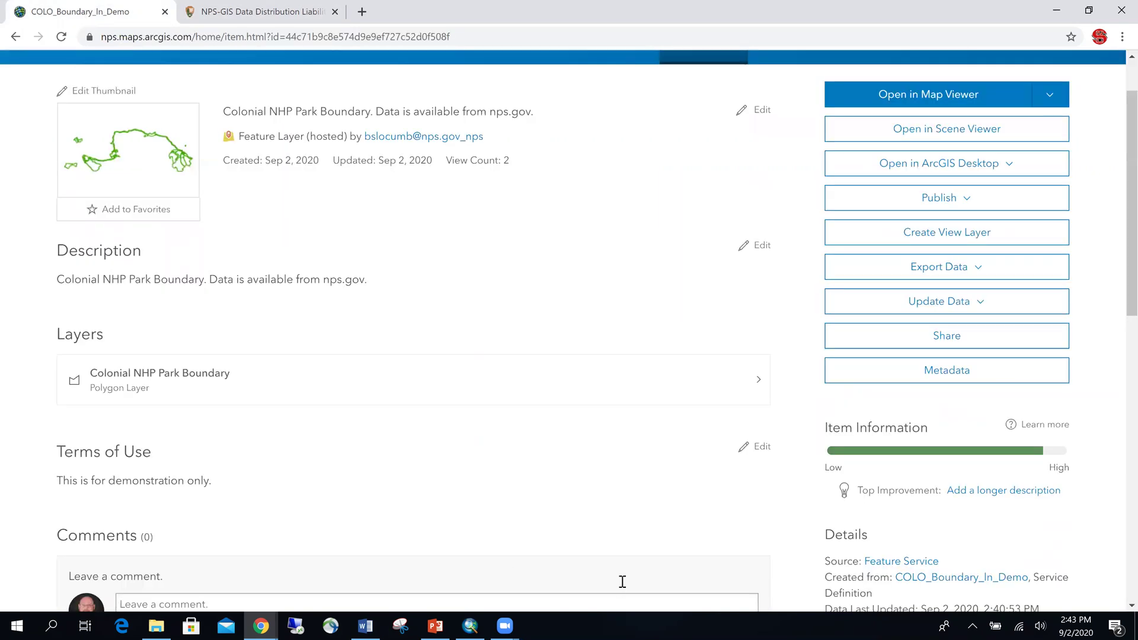
pyautogui.click(763, 447)
pyautogui.moveTo(241, 524); pyautogui.dragTo(41, 520)
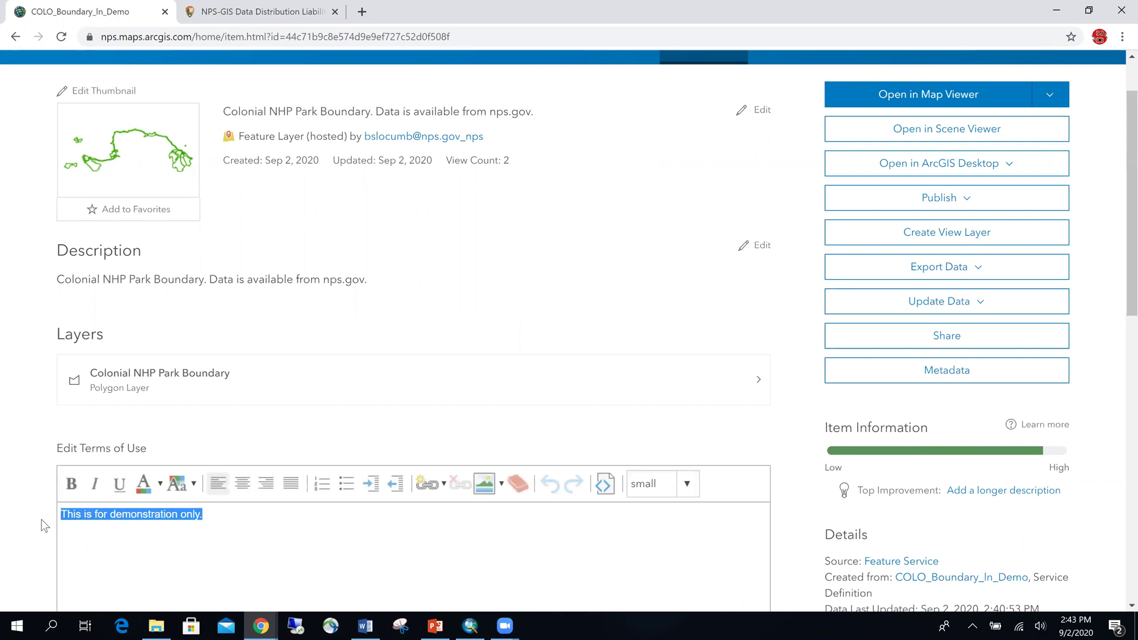
pyautogui.press('BackSpace')
pyautogui.hotkey('ctrl', 'v')
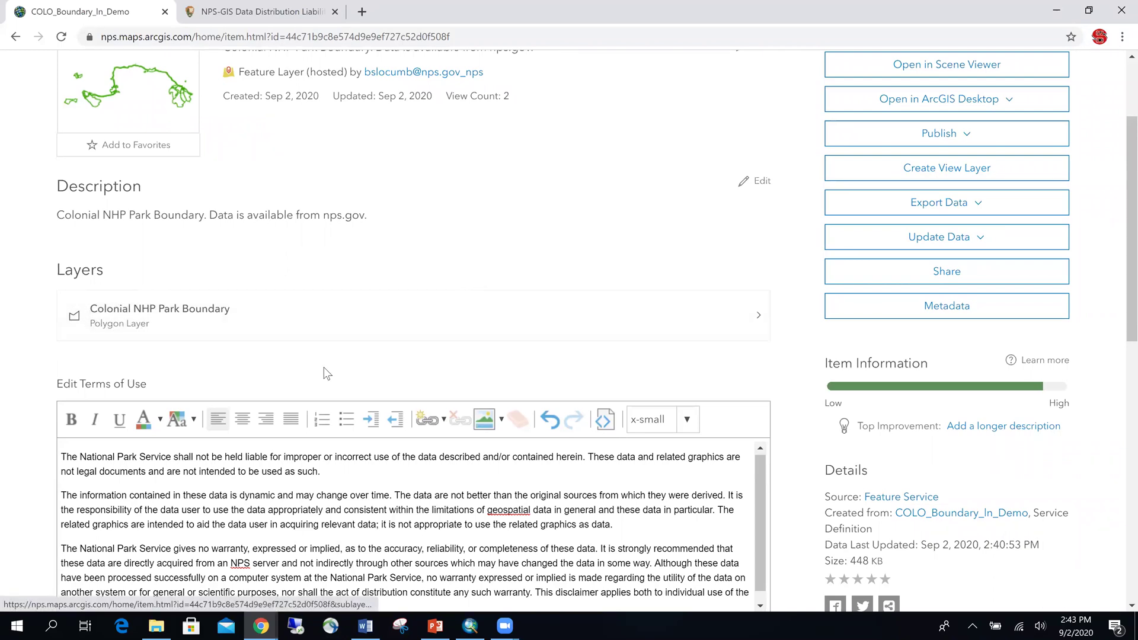
pyautogui.scroll(-1, 546, 361)
pyautogui.scroll(-2, 691, 509)
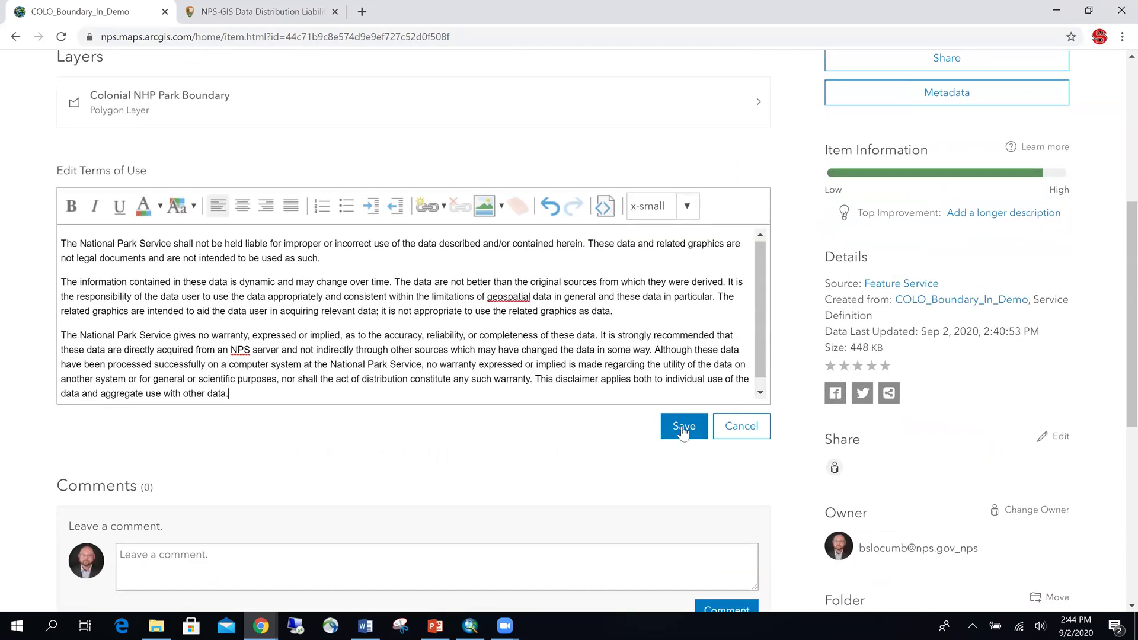
pyautogui.click(683, 428)
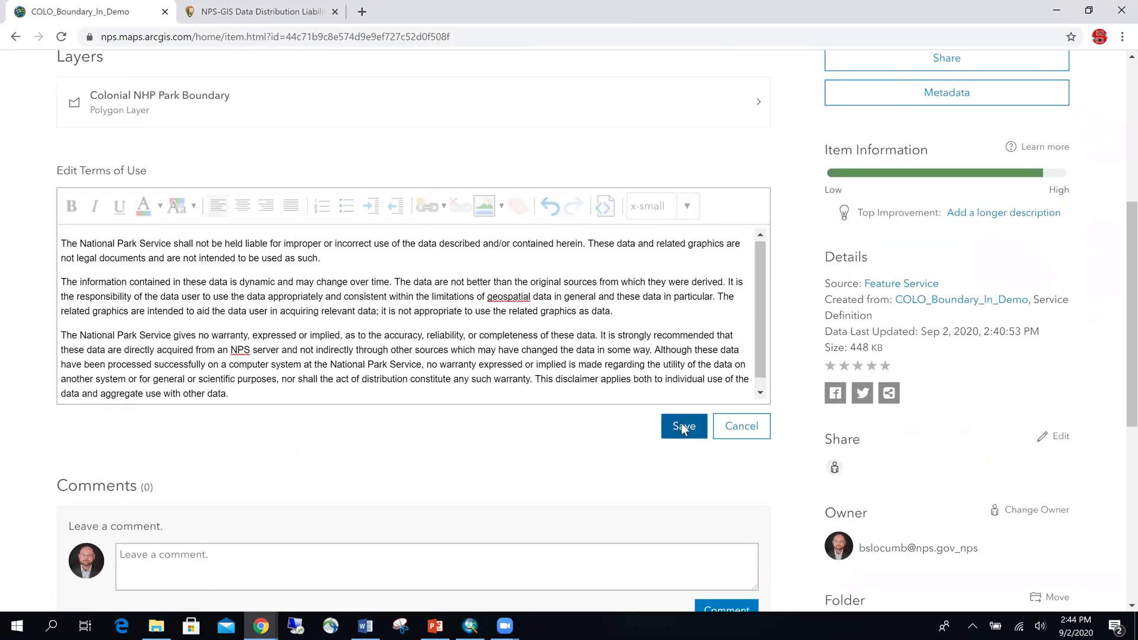
# Open the layer's data table and look through the Name and Acres values of its features.
pyautogui.scroll(2, 679, 355)
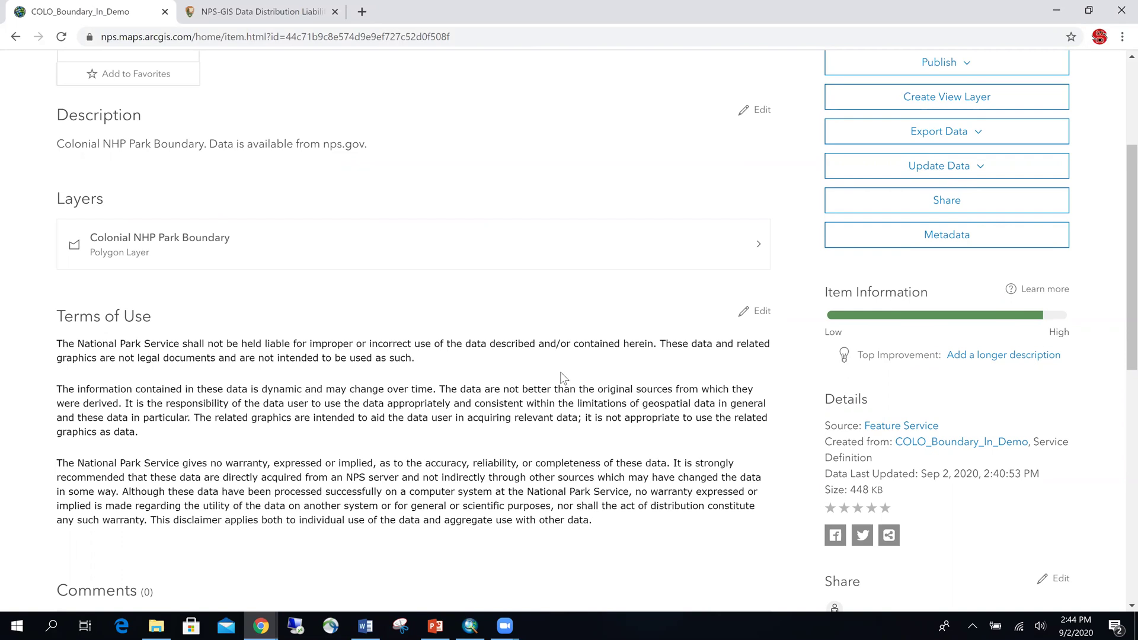
pyautogui.scroll(4, 562, 377)
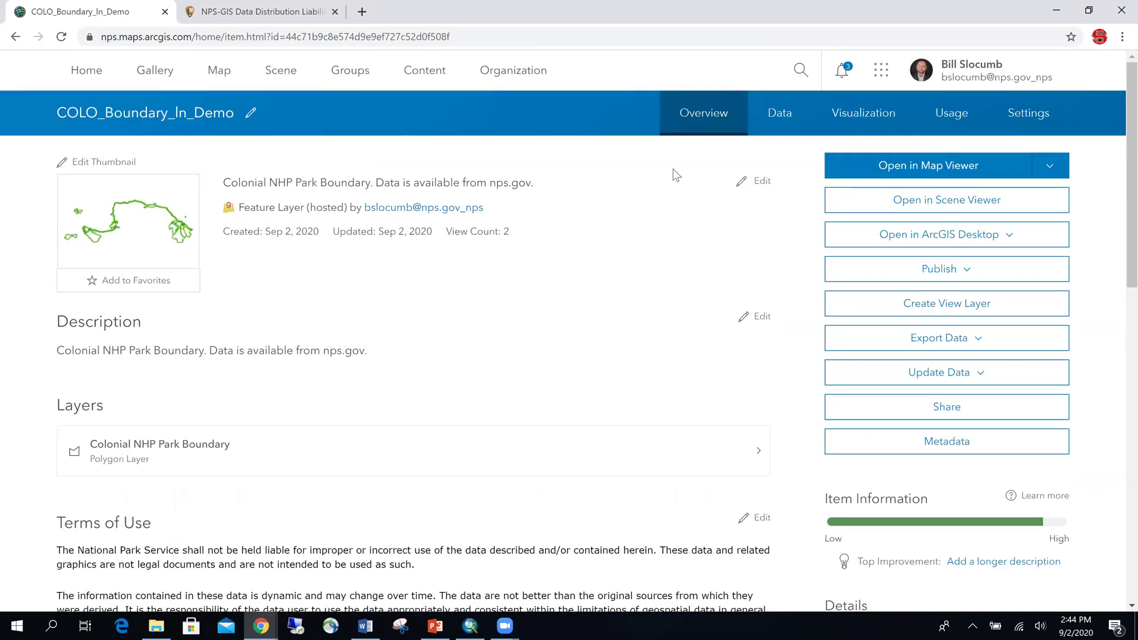
pyautogui.click(775, 126)
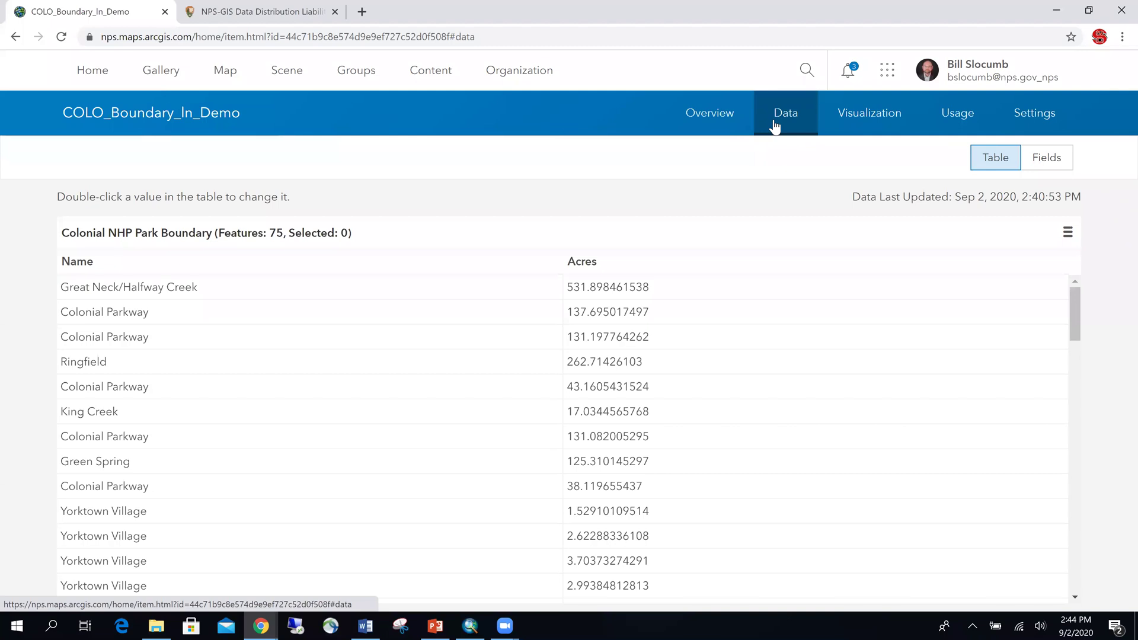
pyautogui.scroll(-8, 734, 321)
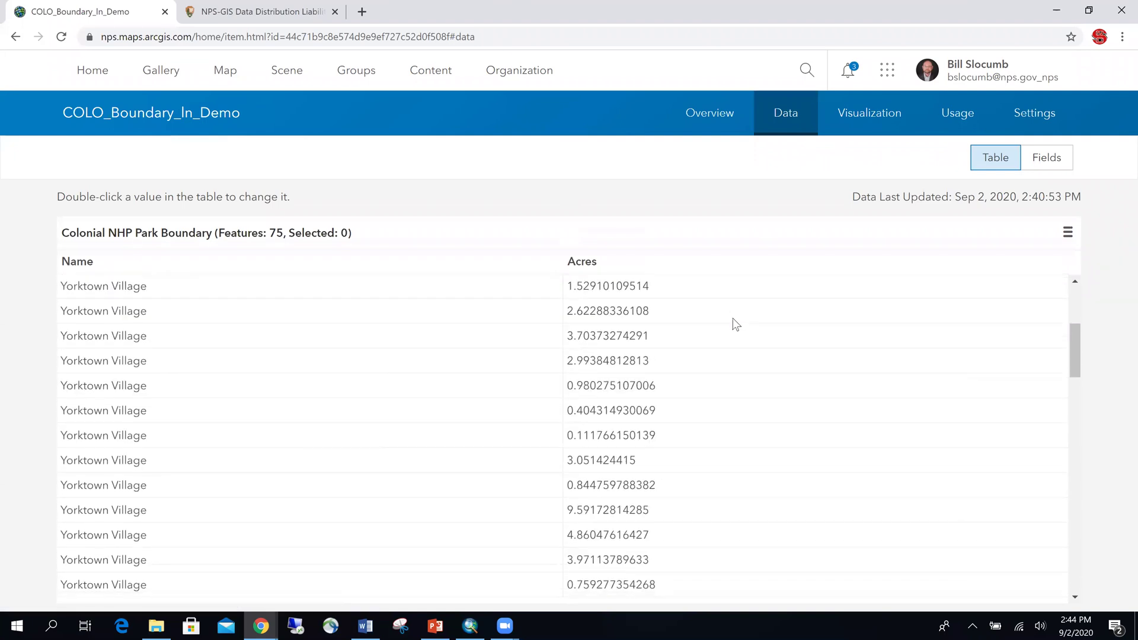
pyautogui.scroll(-7, 730, 321)
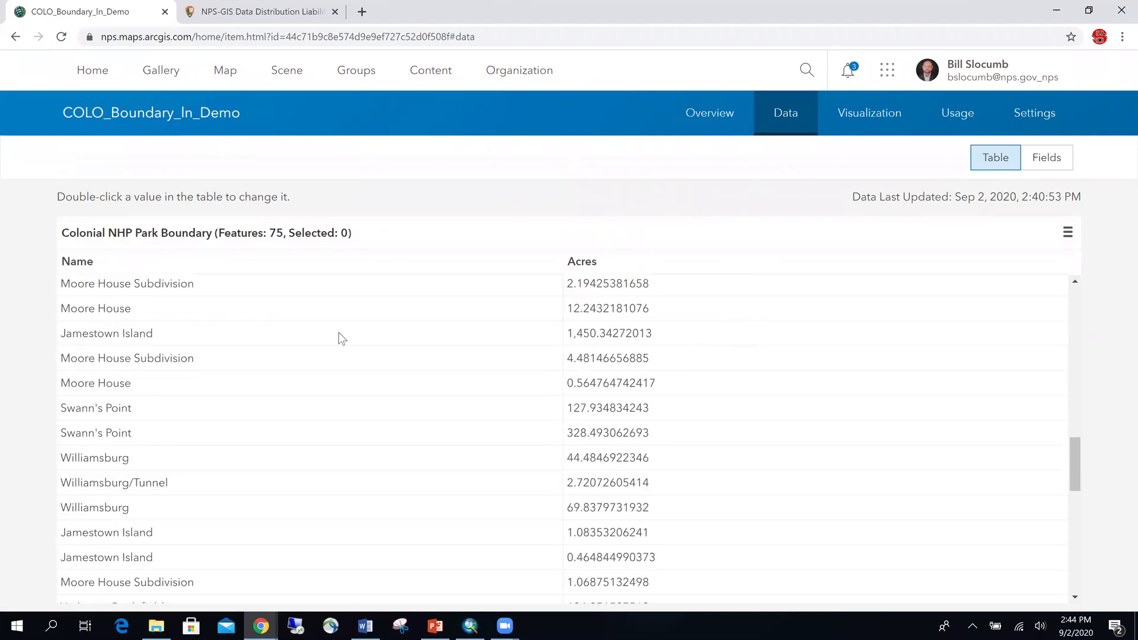
pyautogui.scroll(-12, 632, 327)
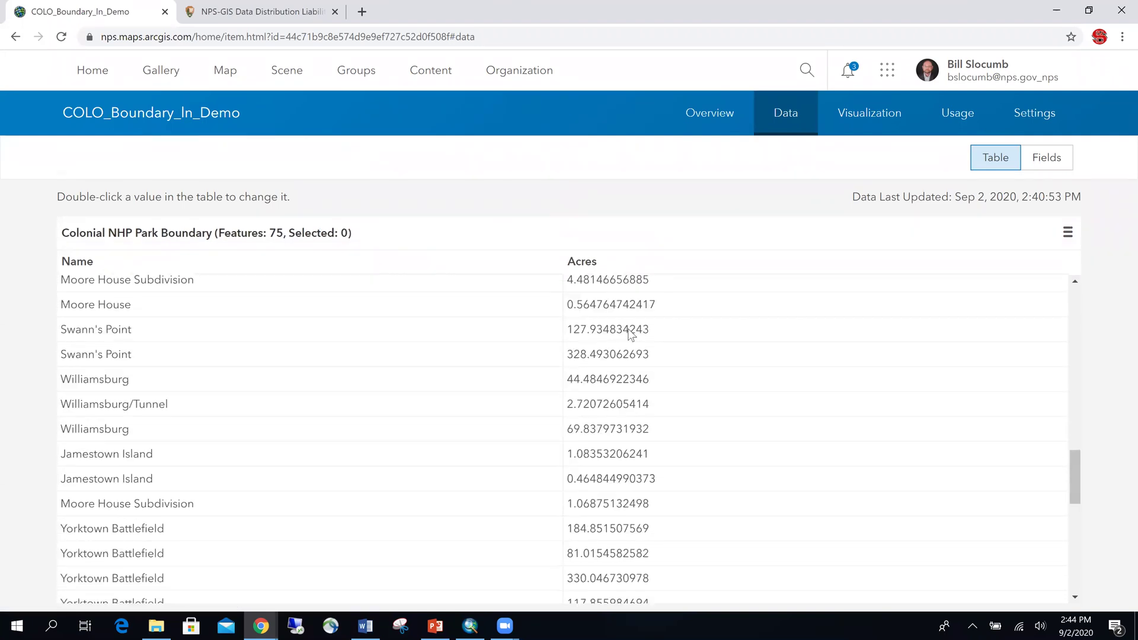
# Show the Shape__Area and Shape__Length columns in the data table and hide them again.
pyautogui.click(1068, 233)
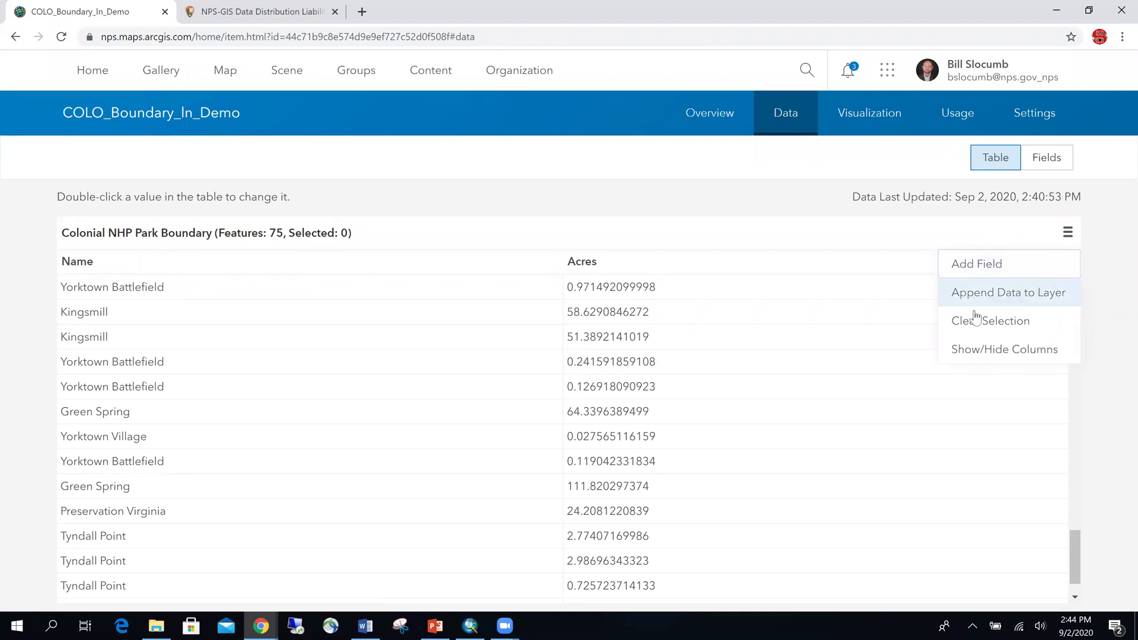
pyautogui.click(976, 355)
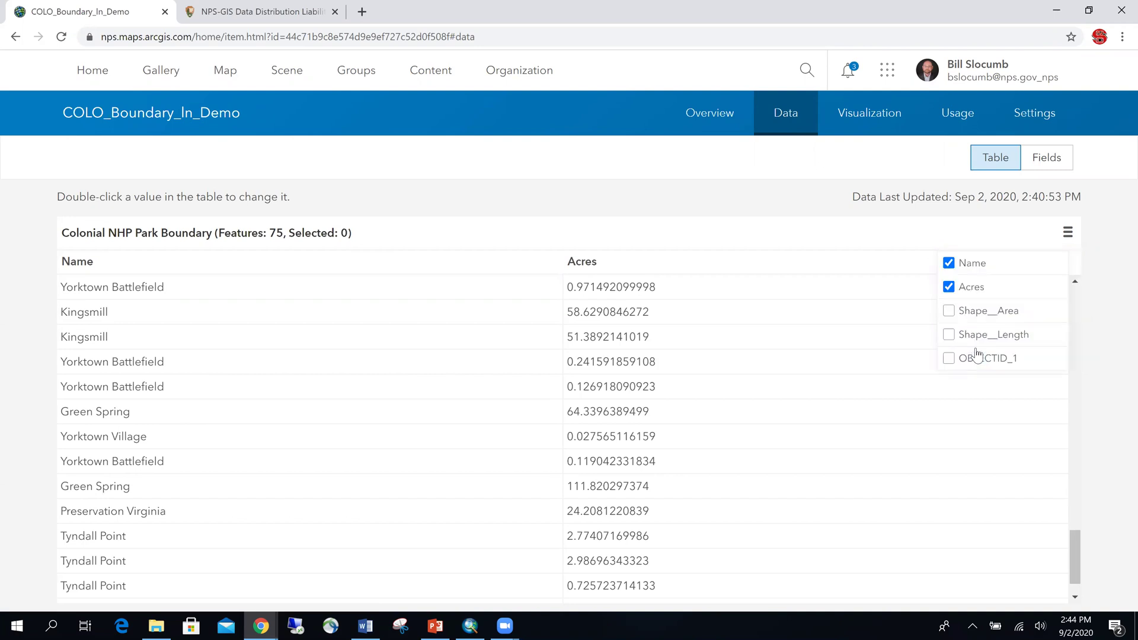
pyautogui.click(950, 311)
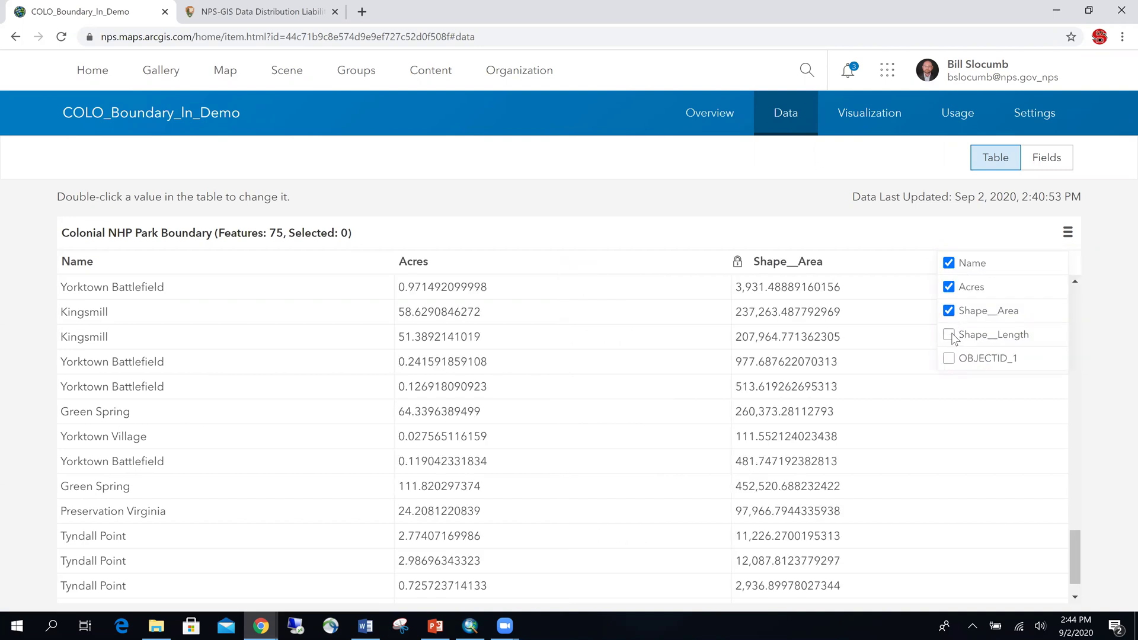
pyautogui.click(951, 335)
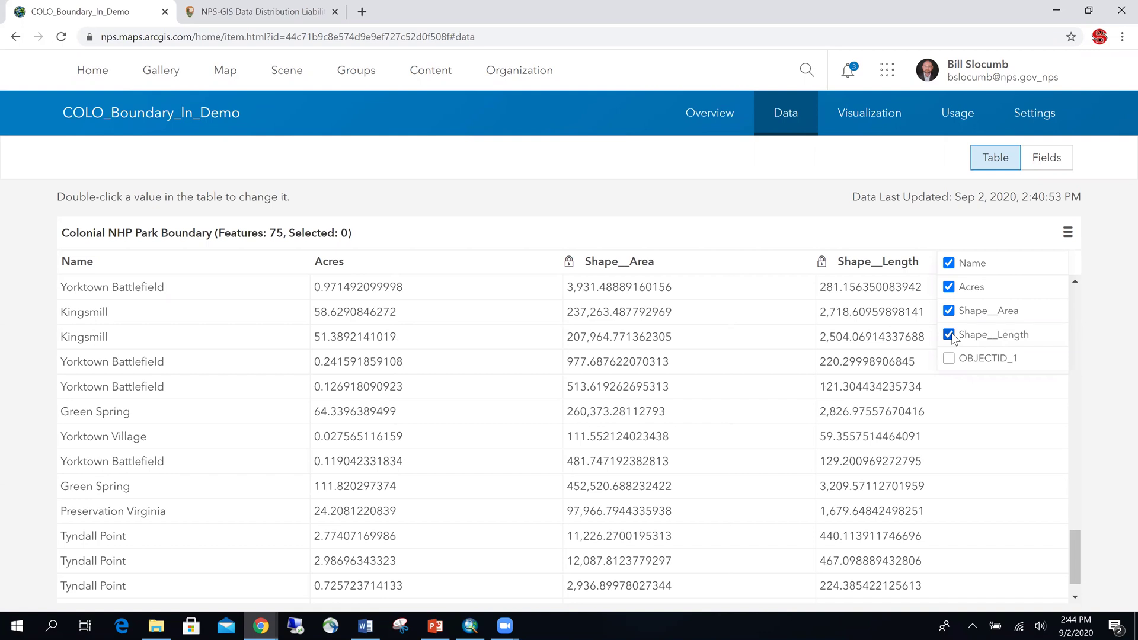
pyautogui.click(949, 335)
pyautogui.click(949, 310)
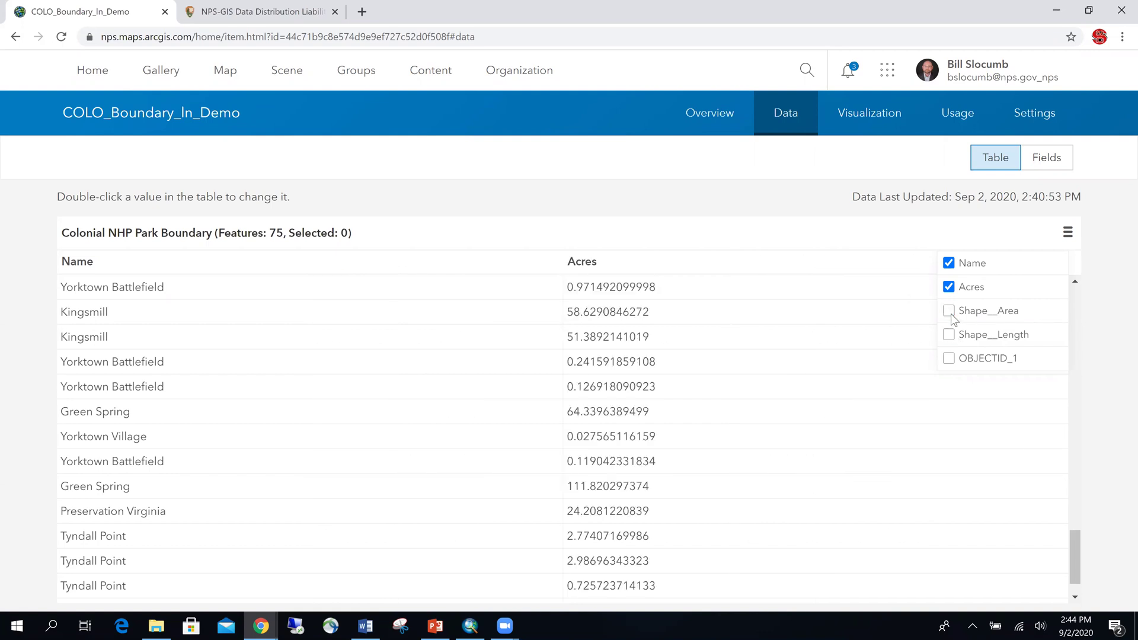
pyautogui.click(1067, 231)
pyautogui.click(708, 232)
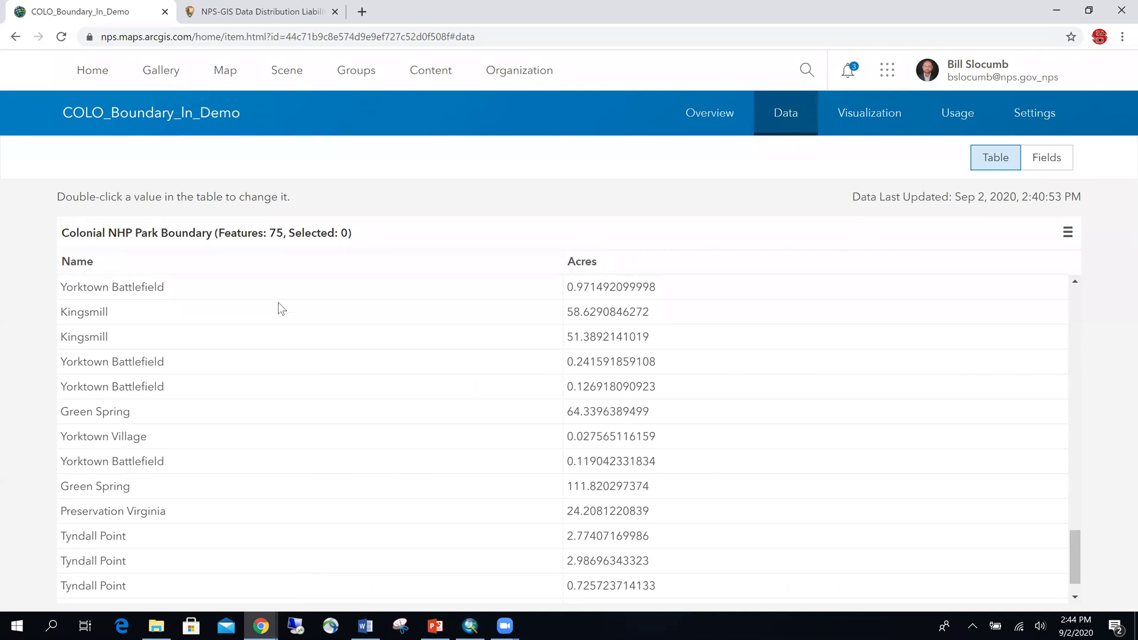
# Inspect the Jamestown Island pop-up in the layer's visualization and view the item's usage details.
pyautogui.click(866, 116)
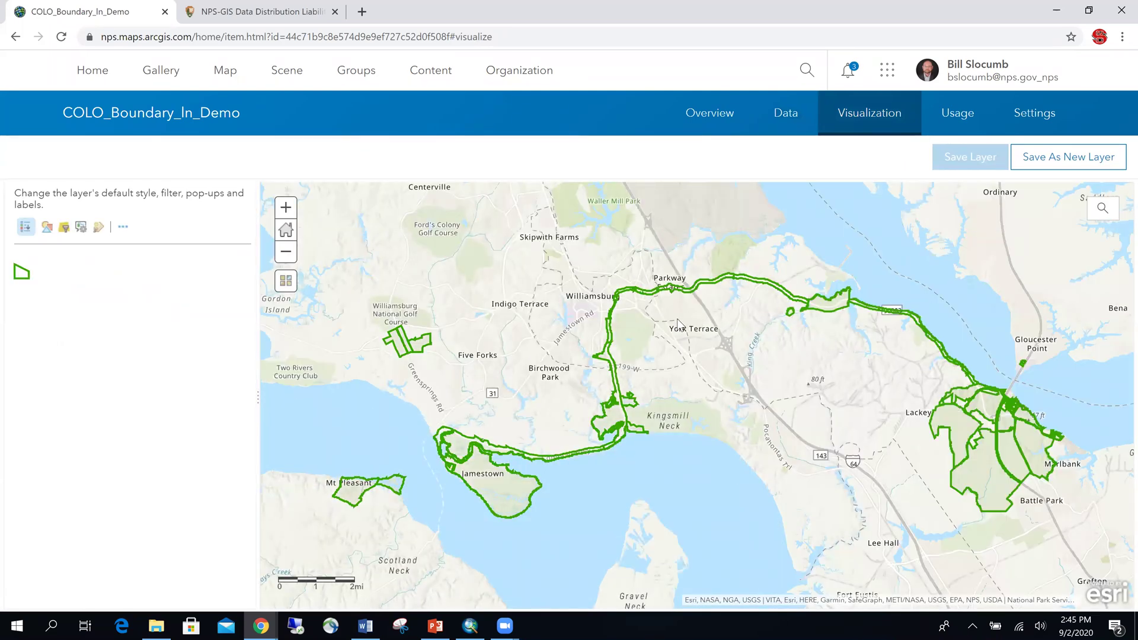
pyautogui.click(487, 481)
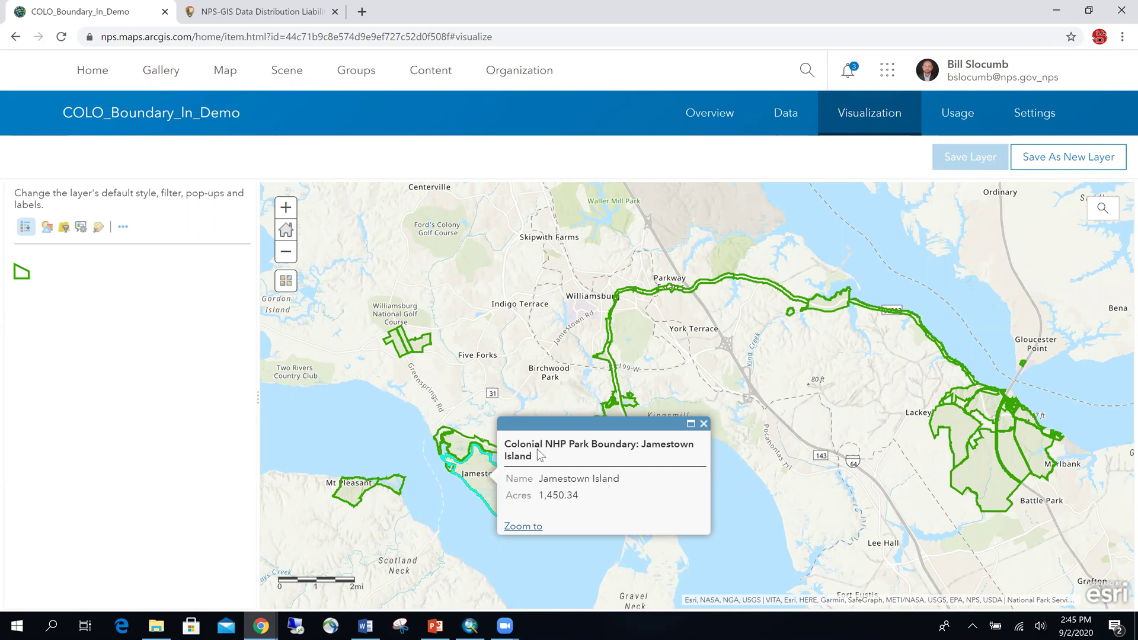
pyautogui.click(962, 120)
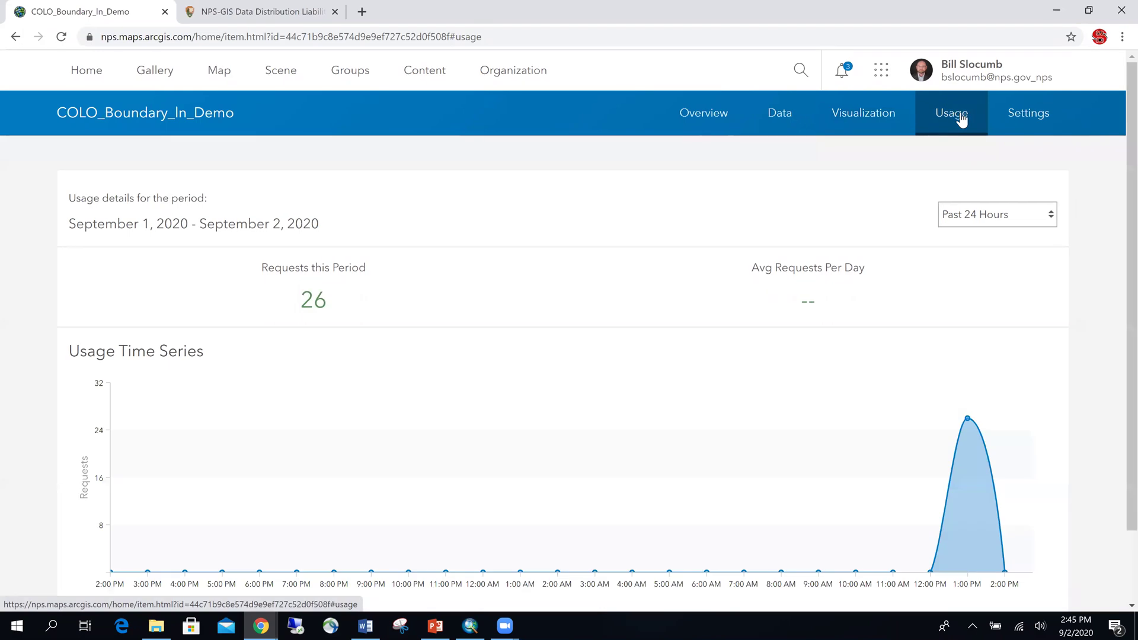
# Protect the item from accidental deletion in its general settings, save the change, and return to the item overview.
pyautogui.click(1031, 118)
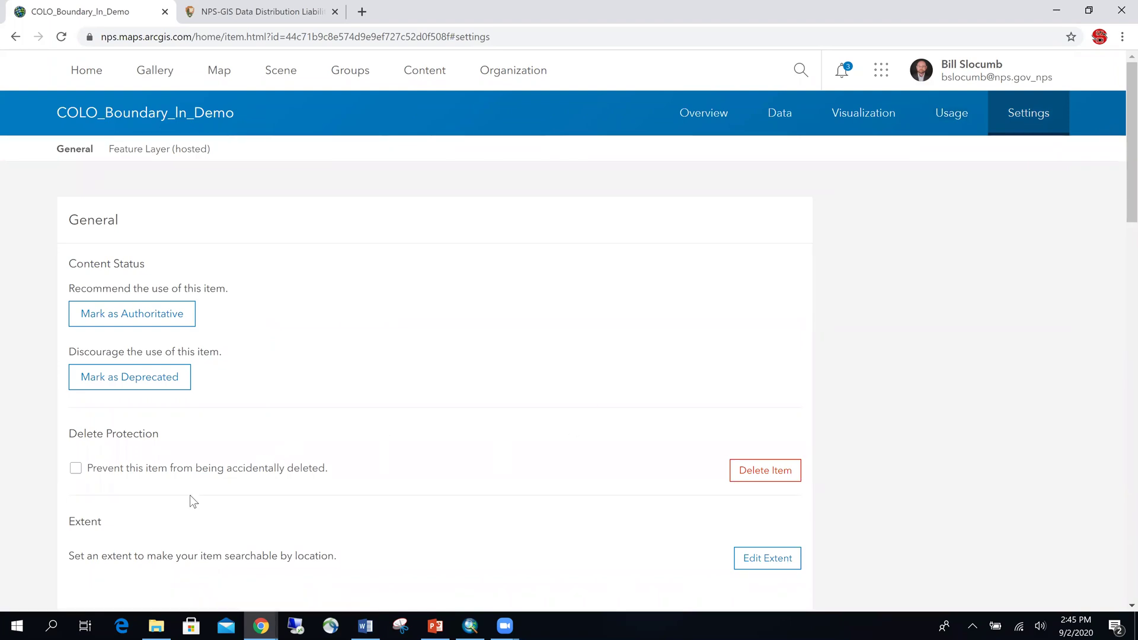
pyautogui.click(76, 469)
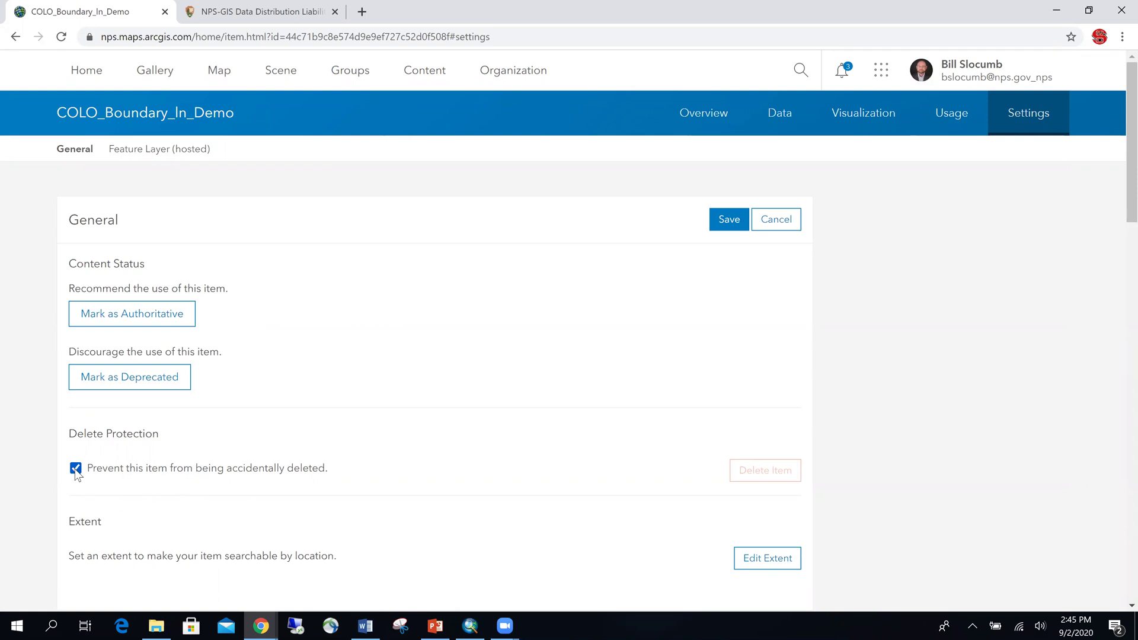
pyautogui.click(728, 218)
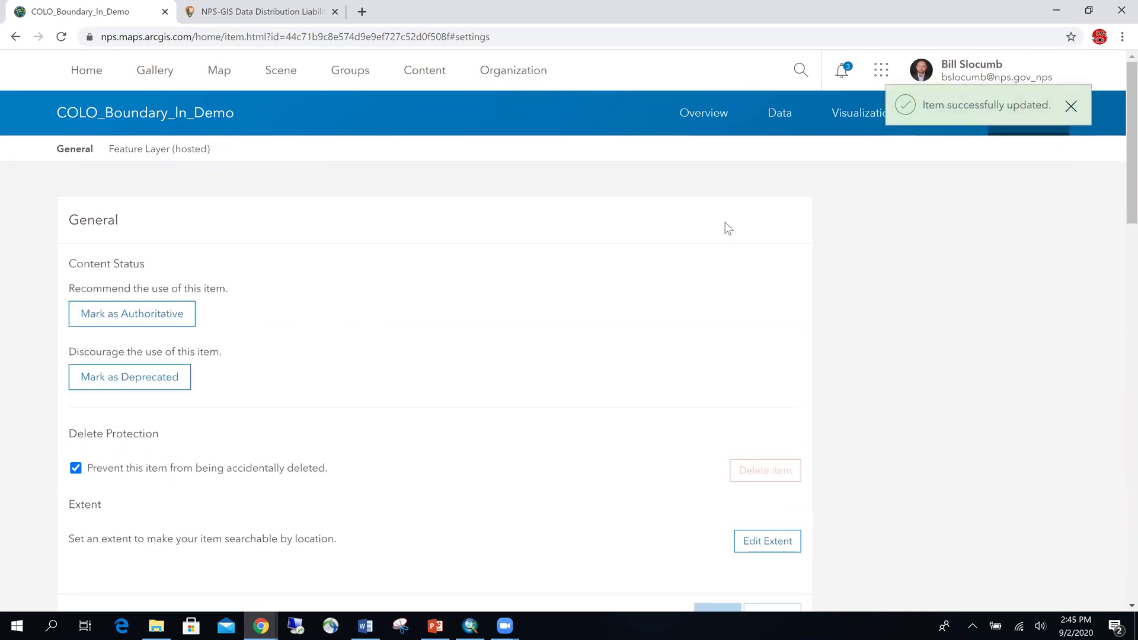
pyautogui.click(67, 150)
pyautogui.scroll(2, 253, 231)
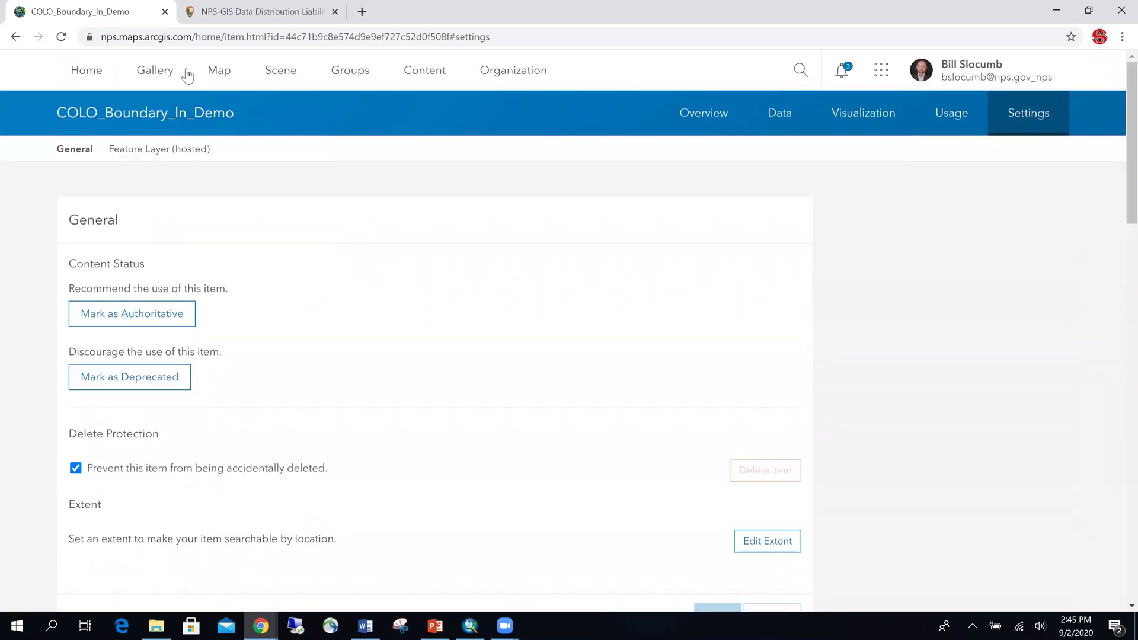
pyautogui.click(689, 115)
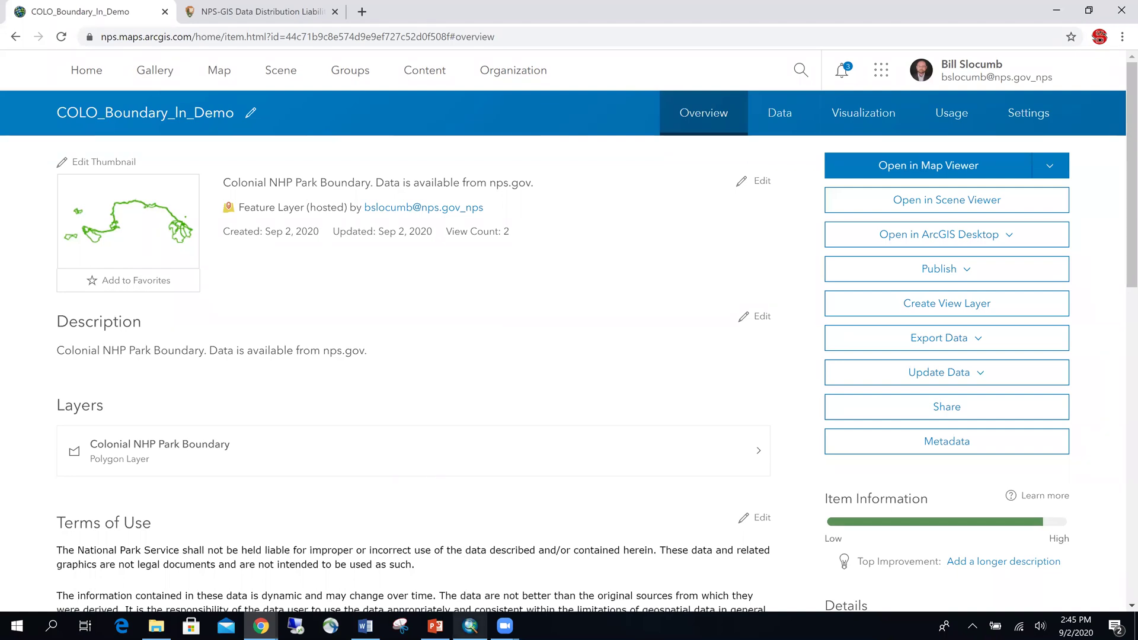
# Switch to ArcMap, identify the Jamestown Island polygon's attributes, and review the map document properties.
pyautogui.hotkey('alt', 'Tab')
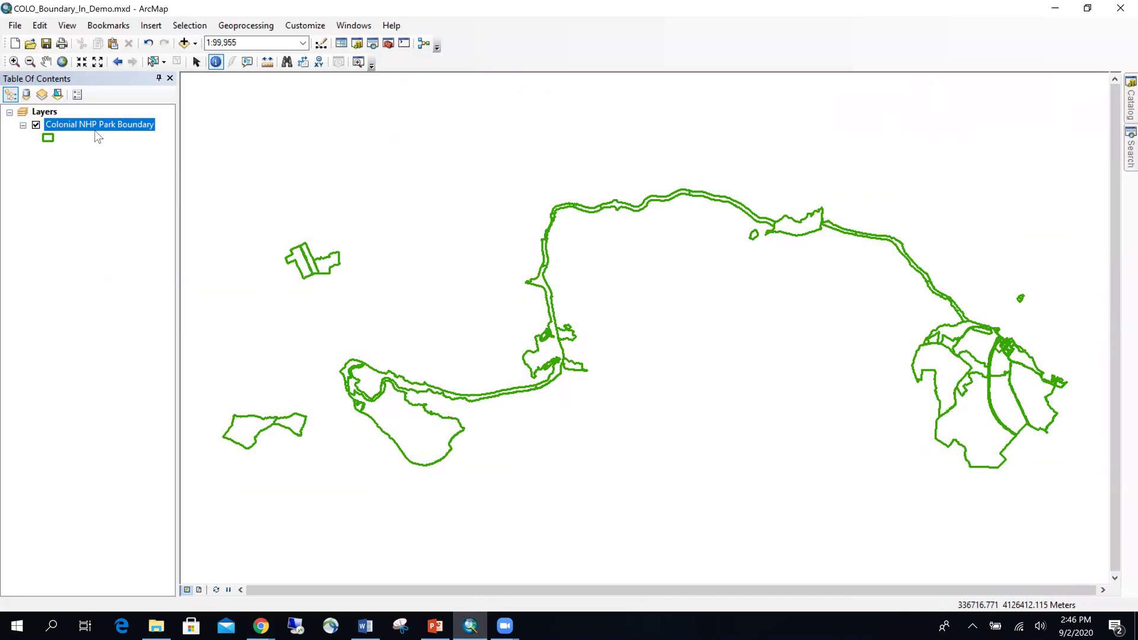
pyautogui.click(413, 427)
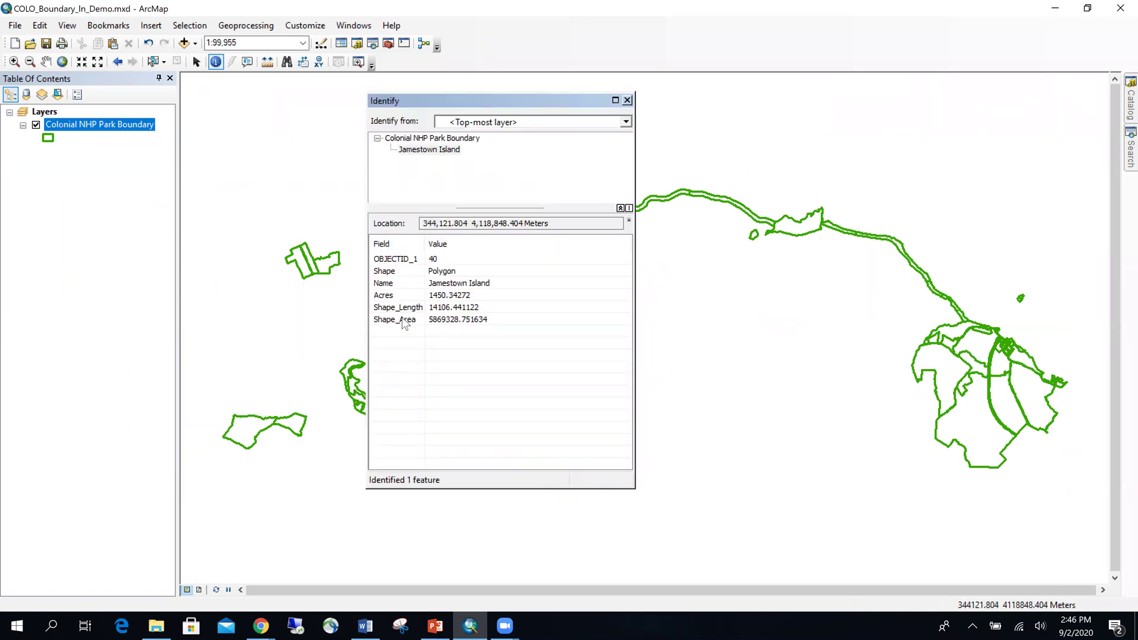
pyautogui.click(627, 101)
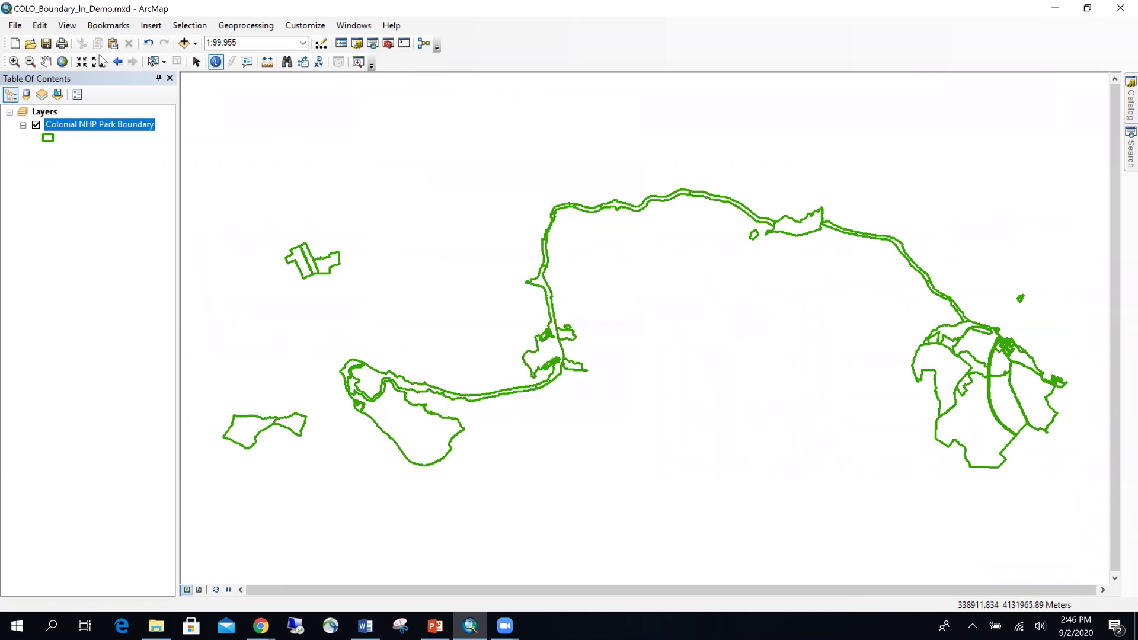
pyautogui.click(15, 25)
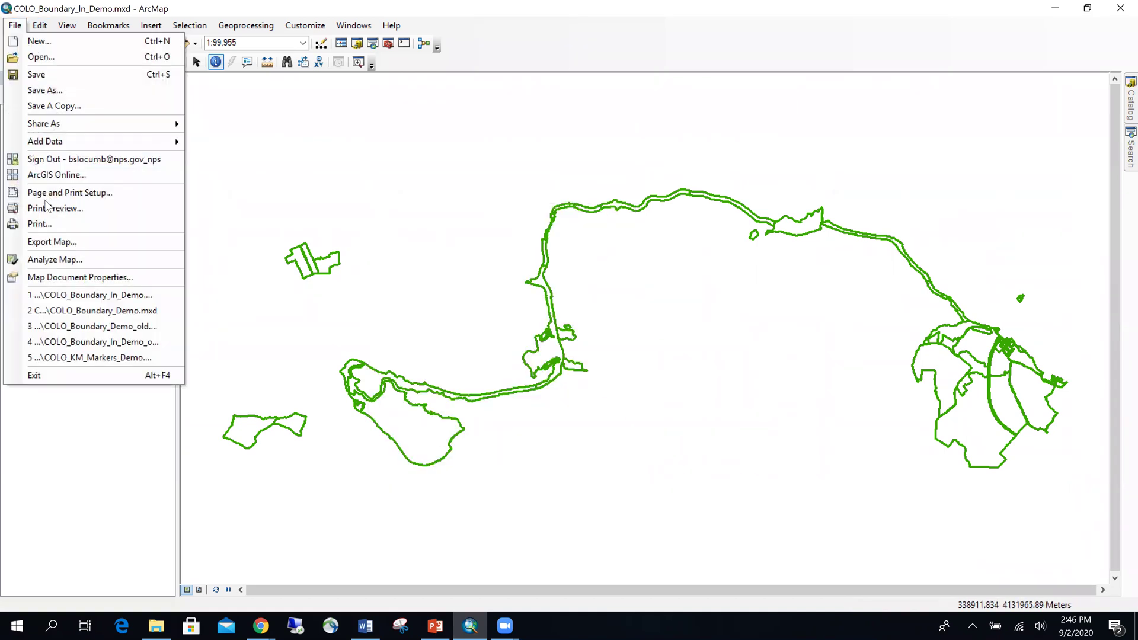
pyautogui.click(68, 278)
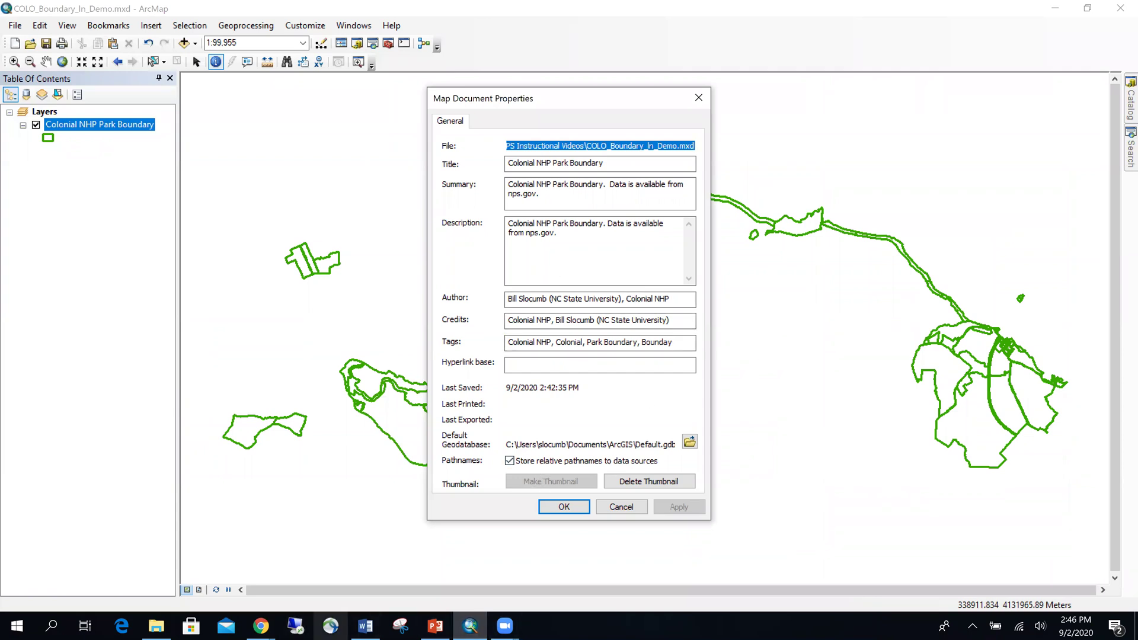
# Switch back to ArcGIS Online in Chrome and open the list of the account's own content.
pyautogui.click(261, 626)
pyautogui.click(332, 593)
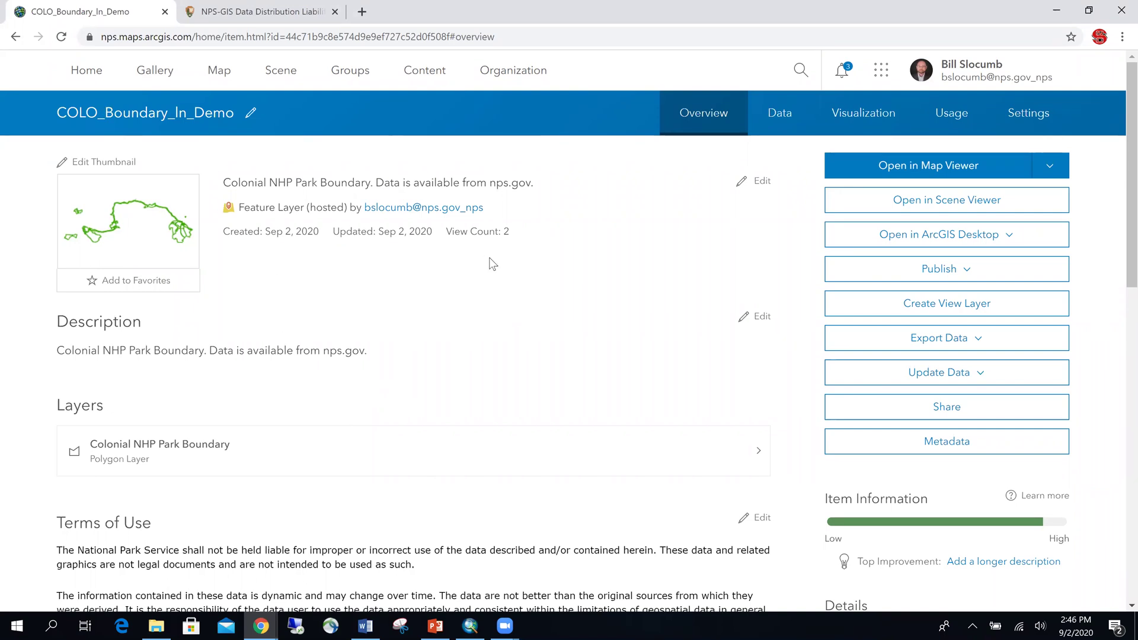
pyautogui.click(426, 71)
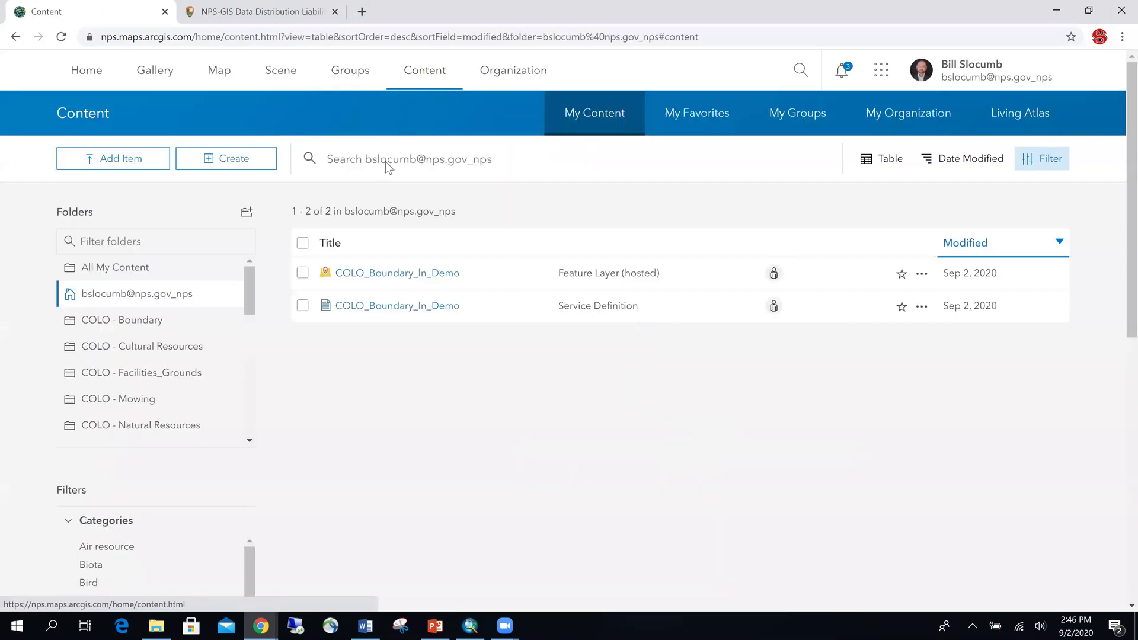
# Move both COLO_Boundary_In_Demo items, the hosted feature layer and its service definition, to the How-To Videos folder.
pyautogui.click(303, 273)
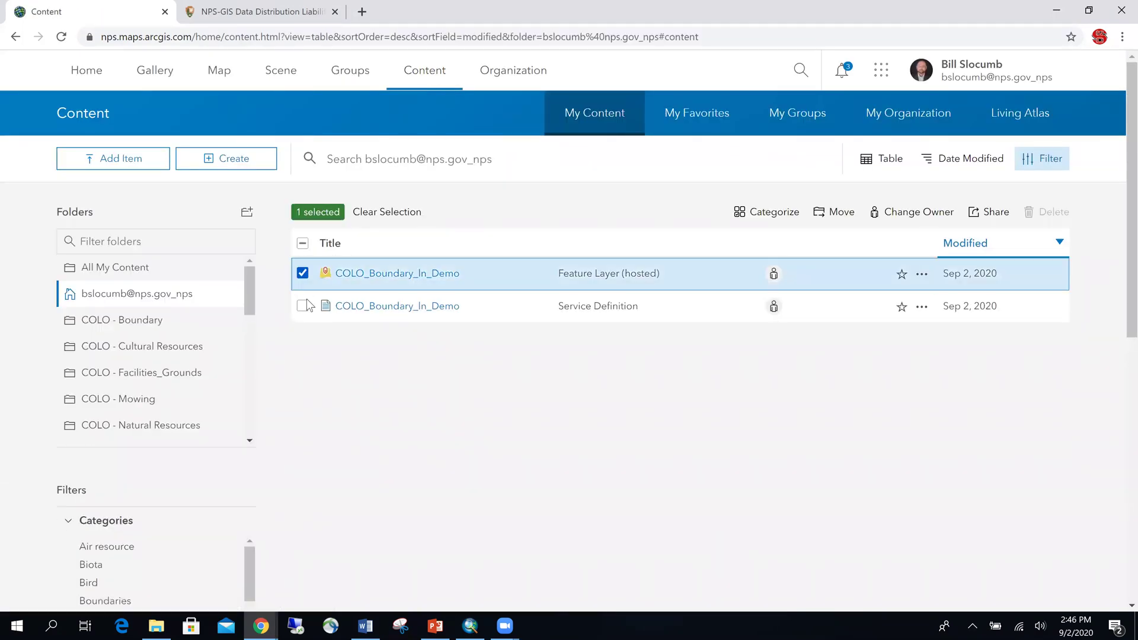
pyautogui.click(303, 306)
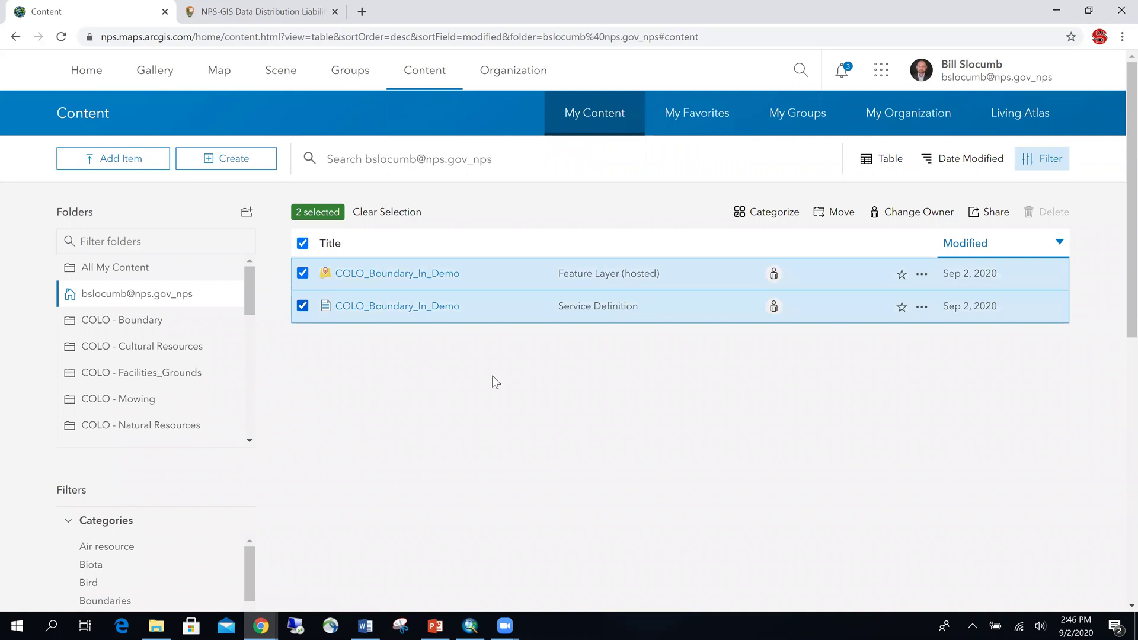
pyautogui.click(840, 212)
pyautogui.moveTo(752, 281); pyautogui.dragTo(749, 379)
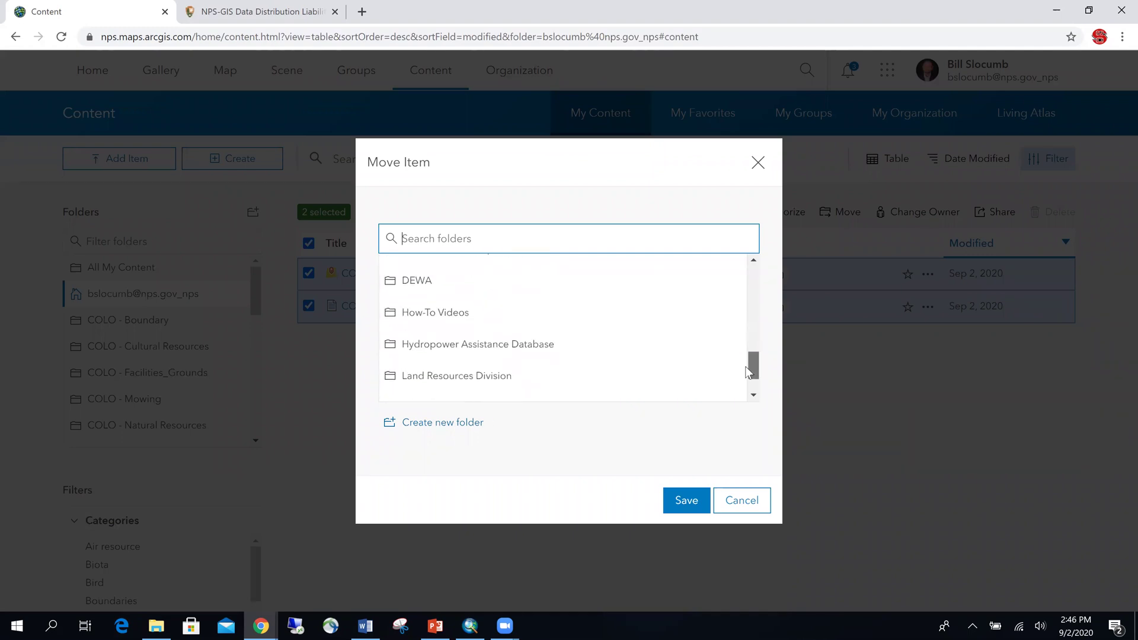
pyautogui.click(451, 310)
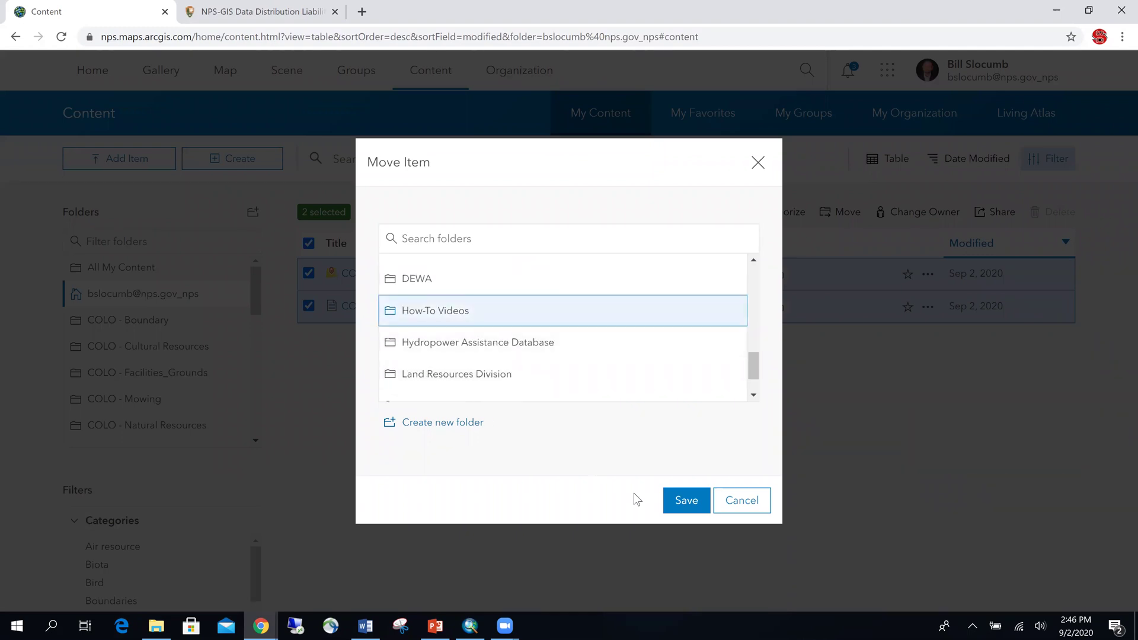
pyautogui.click(683, 503)
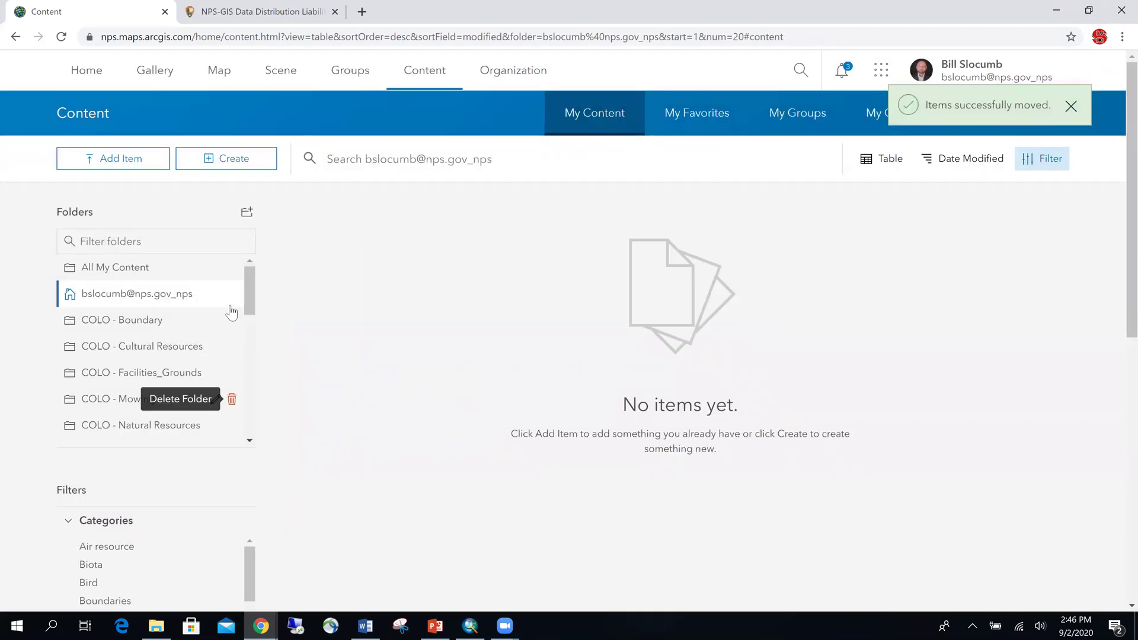
# In the How-To Videos folder, add the COLO_Boundary_In_Demo hosted feature layer to the favorites and open the favorites list.
pyautogui.moveTo(246, 295); pyautogui.dragTo(247, 401)
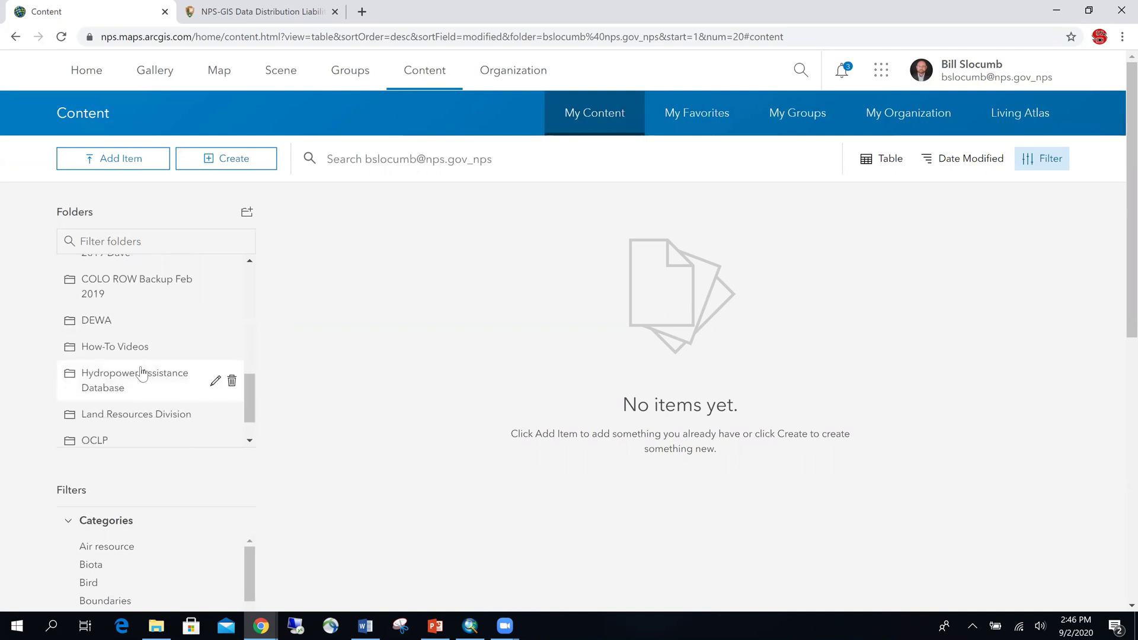
pyautogui.click(134, 351)
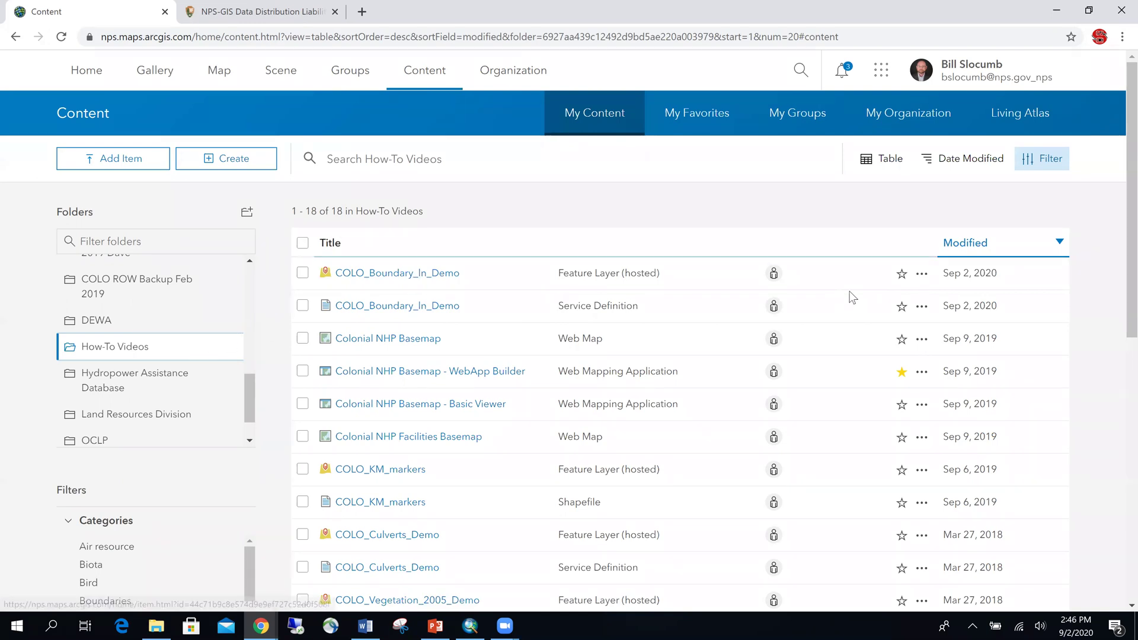
pyautogui.click(902, 274)
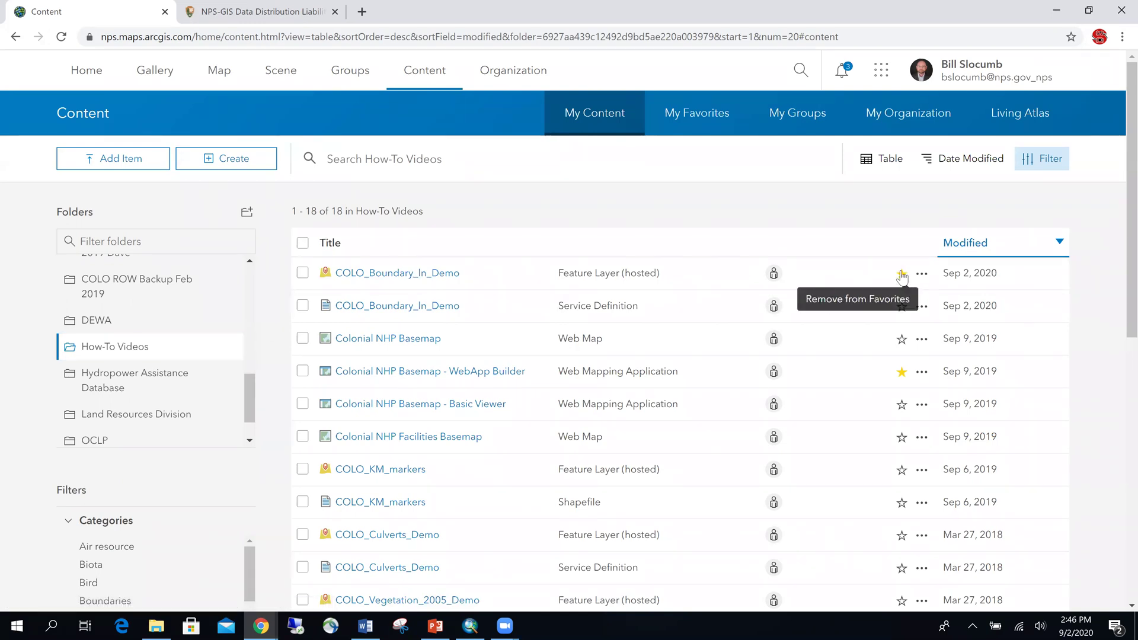
pyautogui.click(693, 117)
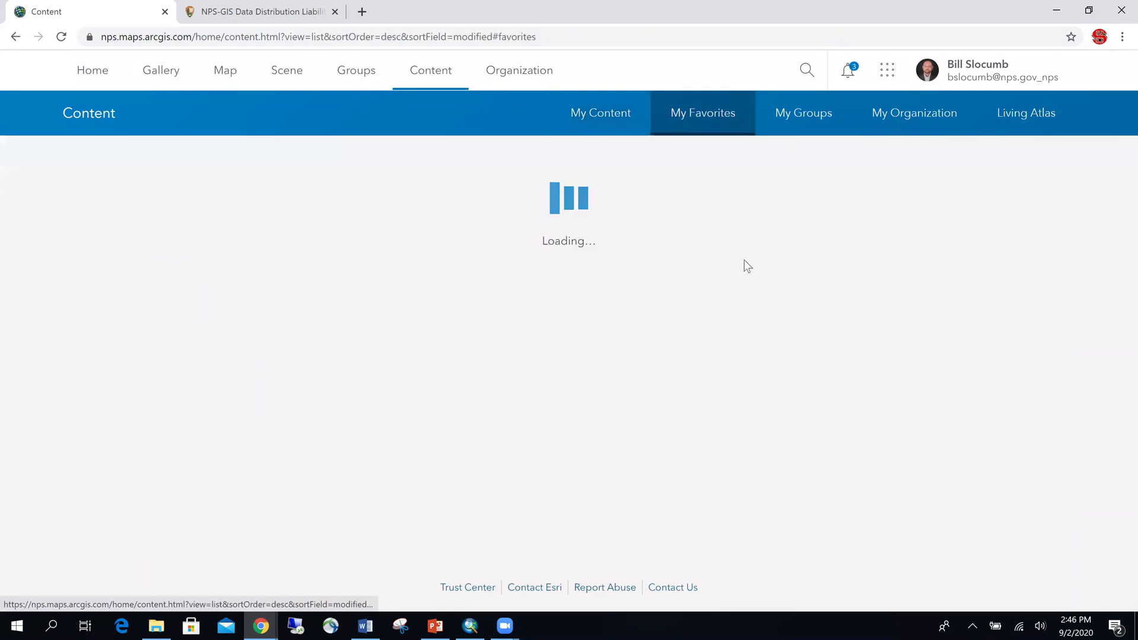